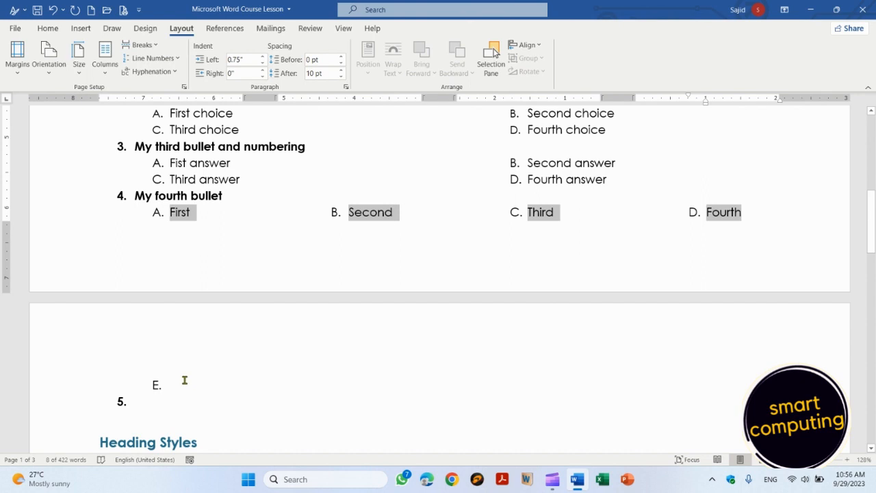
Step: Remove the empty E. entry and its blank line below the fourth question
{"action": "left_click", "coordinate": [179, 386]}
{"action": "key", "text": "BackSpace"}
{"action": "key", "text": "BackSpace"}
{"action": "key", "text": "BackSpace"}
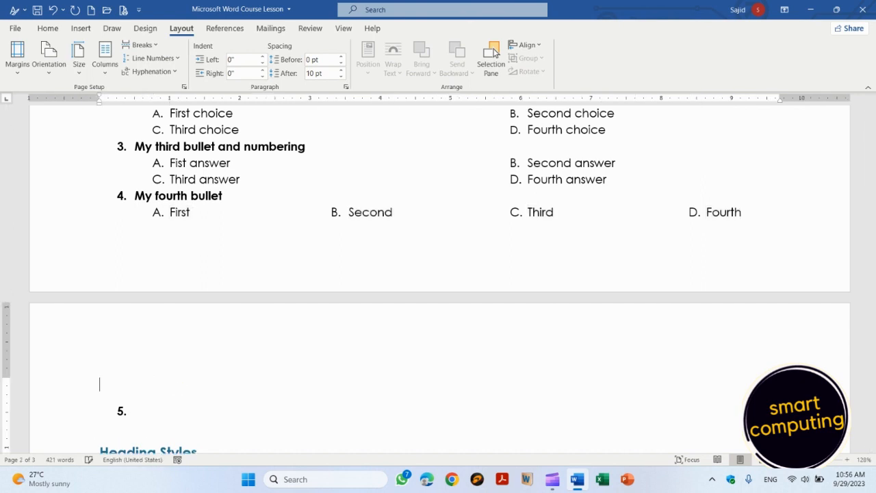
{"action": "key", "text": "Delete"}
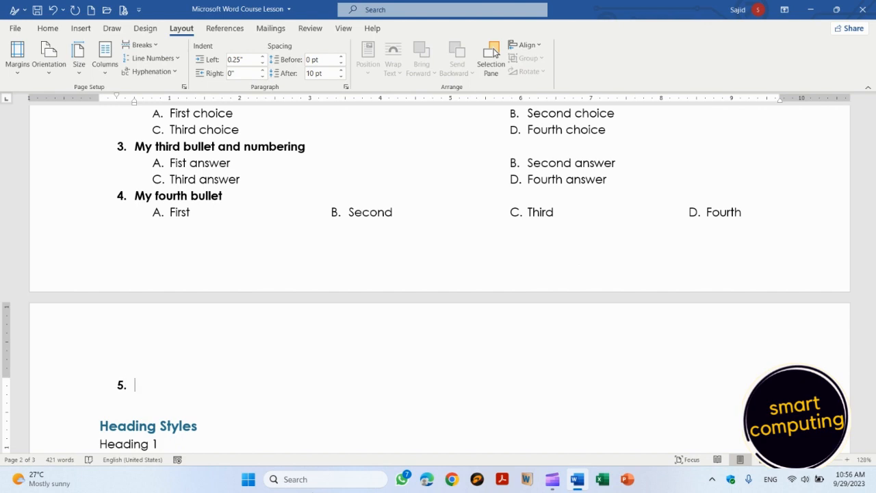
Step: Select the lettered choice labels of the first list
{"action": "key", "text": "Up"}
{"action": "key", "text": "Up"}
{"action": "key", "text": "Up"}
{"action": "key", "text": "Up"}
{"action": "key", "text": "Up"}
{"action": "key", "text": "Up"}
{"action": "key", "text": "Up"}
{"action": "key", "text": "Up"}
{"action": "key", "text": "Up"}
{"action": "key", "text": "Up"}
{"action": "key", "text": "Up"}
{"action": "key", "text": "Up"}
{"action": "key", "text": "Up"}
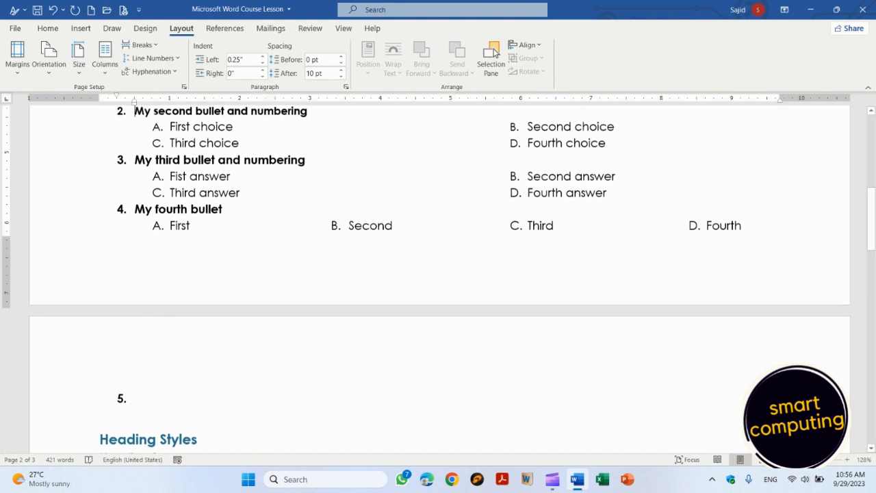
{"action": "key", "text": "Up"}
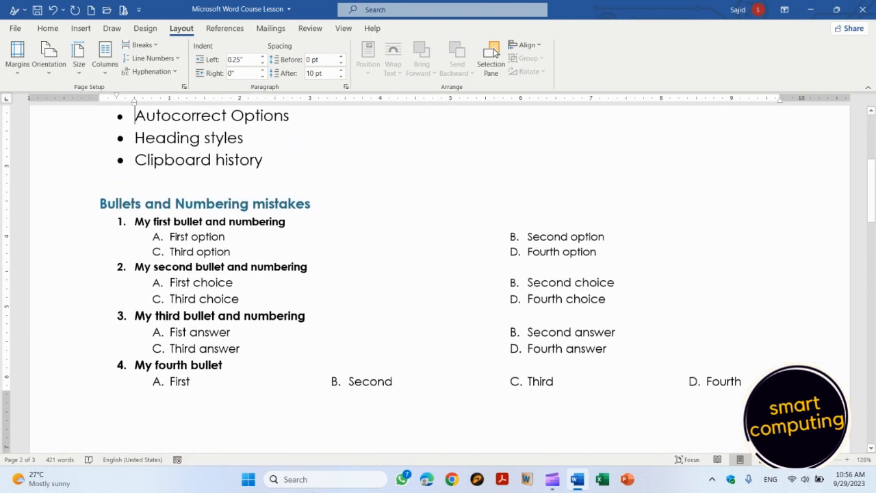
{"action": "key", "text": "Down"}
{"action": "key", "text": "Left"}
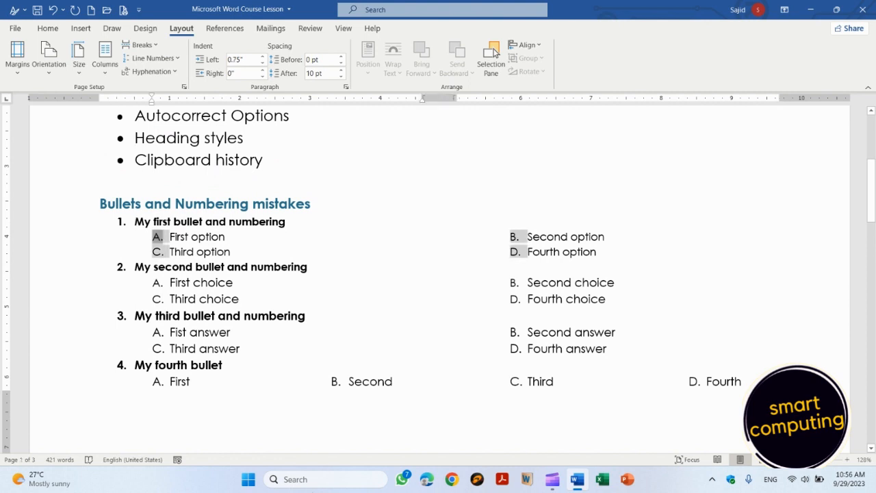
Step: Give the first question's choices a) b) c) lettering from the Numbering menu
{"action": "left_click", "coordinate": [56, 29]}
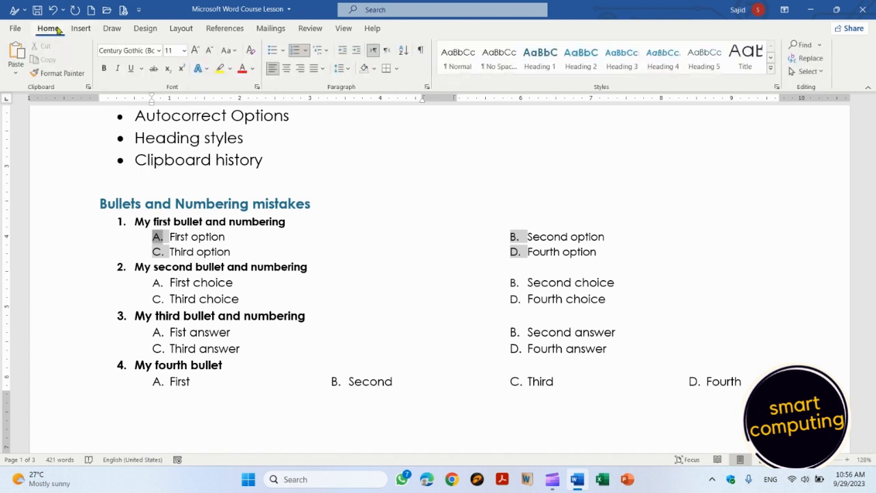
{"action": "left_click", "coordinate": [306, 55]}
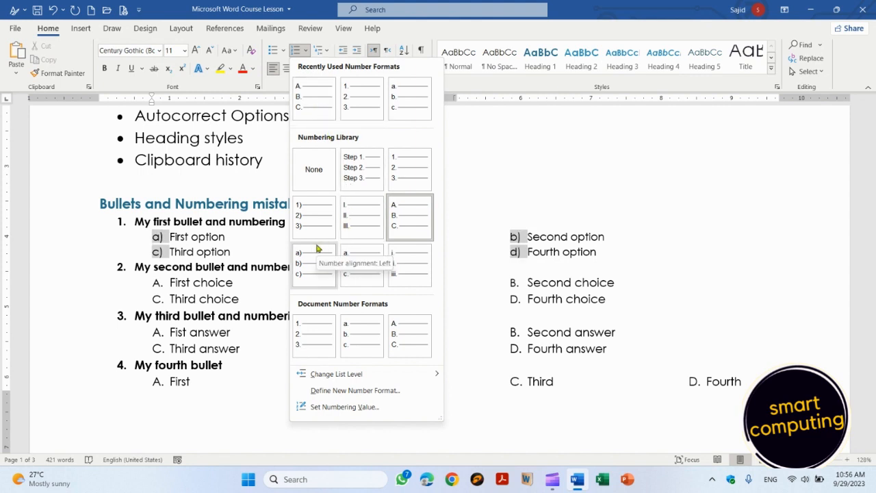
{"action": "left_click", "coordinate": [312, 264]}
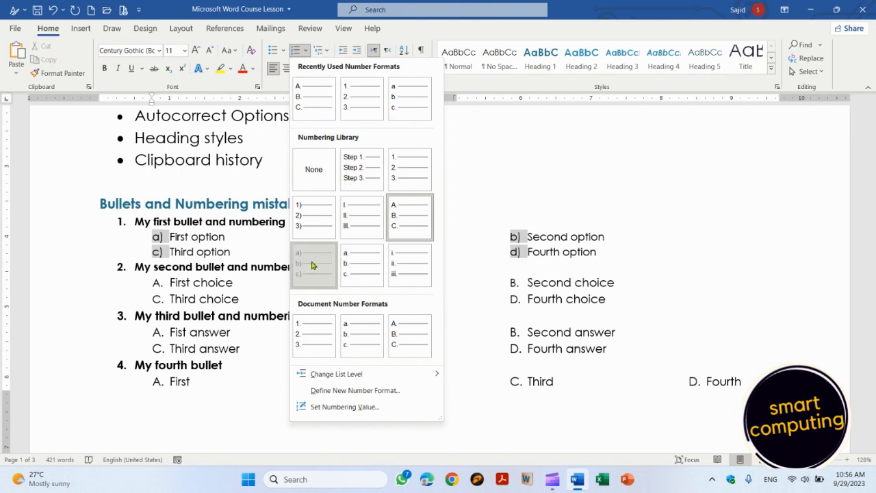
Step: Apply the same a) b) c) lettering to the choices of the remaining questions
{"action": "left_click", "coordinate": [170, 282]}
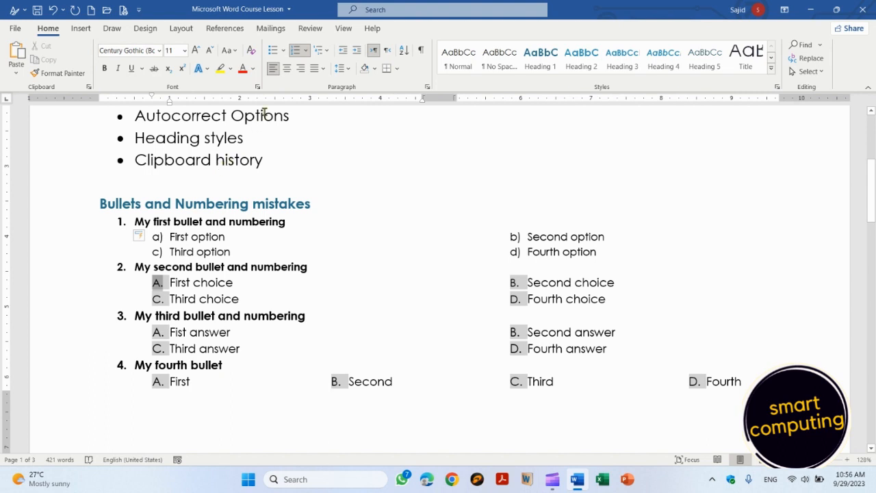
{"action": "left_click", "coordinate": [306, 55]}
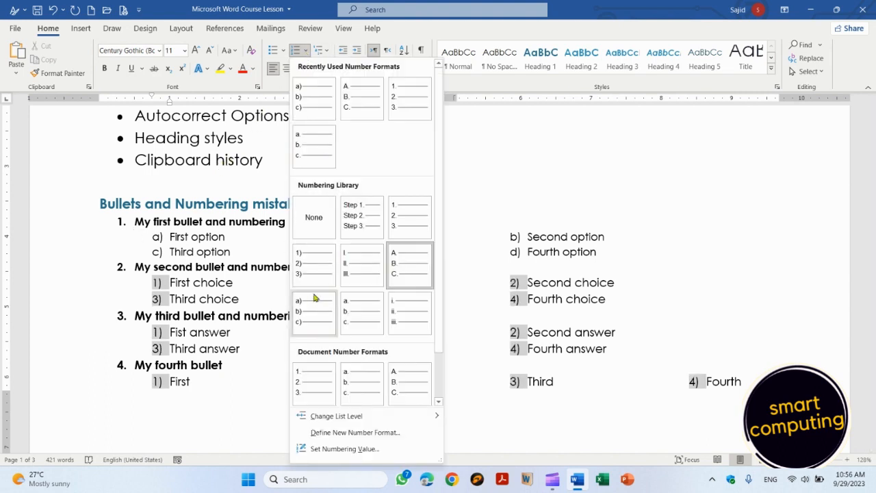
{"action": "left_click", "coordinate": [313, 314]}
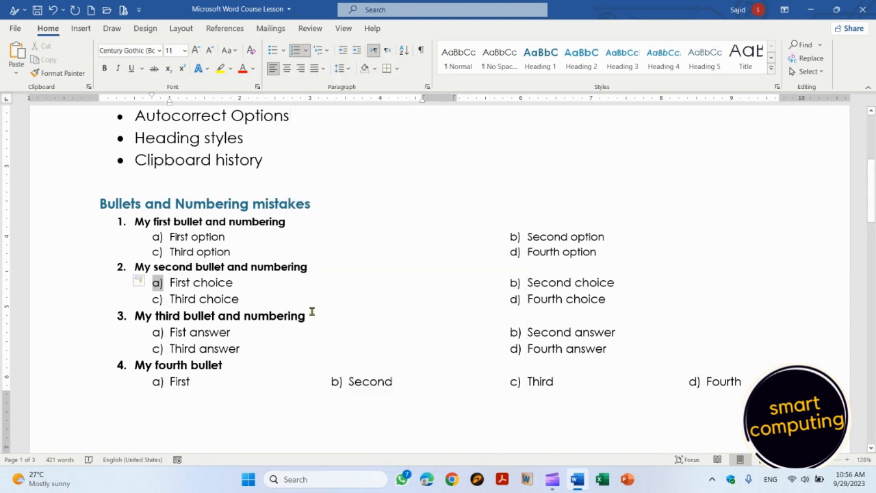
Step: Reselect the first list's a)–d) labels and bring up the Bullets style choices
{"action": "left_click", "coordinate": [170, 237]}
{"action": "key", "text": "Left"}
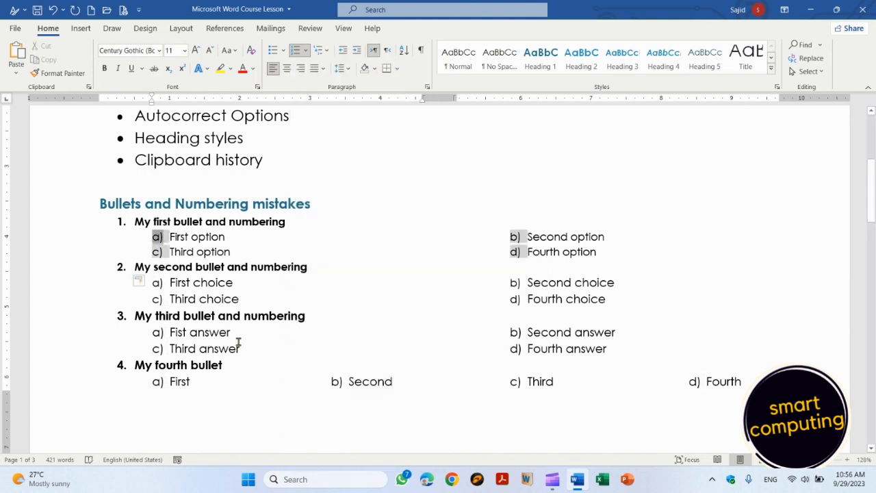
{"action": "left_click", "coordinate": [306, 54]}
{"action": "left_click", "coordinate": [305, 54]}
{"action": "left_click", "coordinate": [283, 53]}
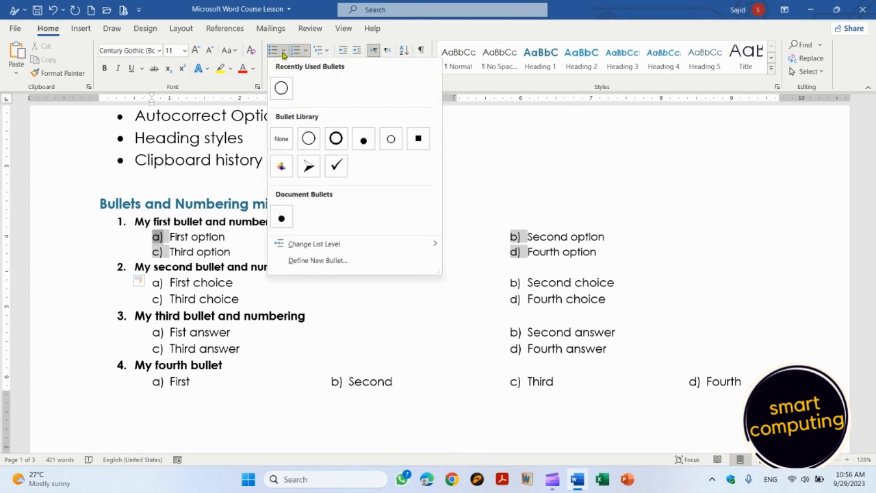
Step: Switch the first list's labels, then the other lists' labels, to hollow circle bullets
{"action": "left_click", "coordinate": [281, 87]}
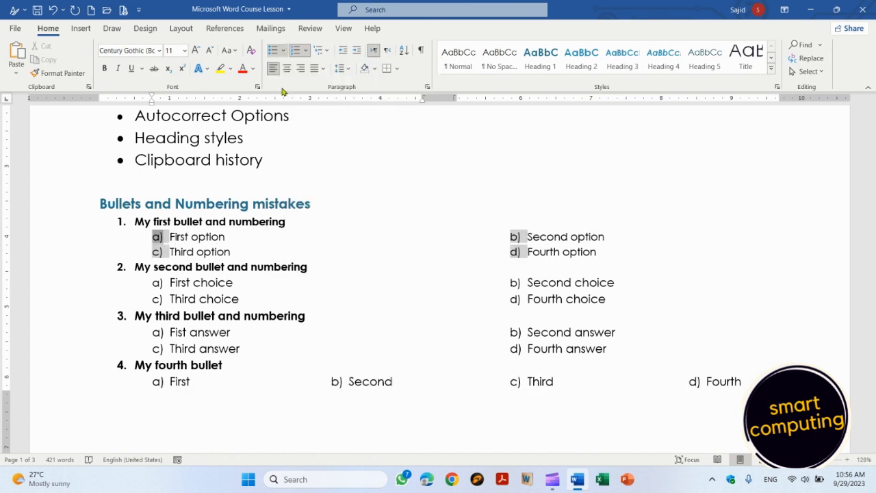
{"action": "left_click", "coordinate": [170, 290]}
{"action": "key", "text": "Left"}
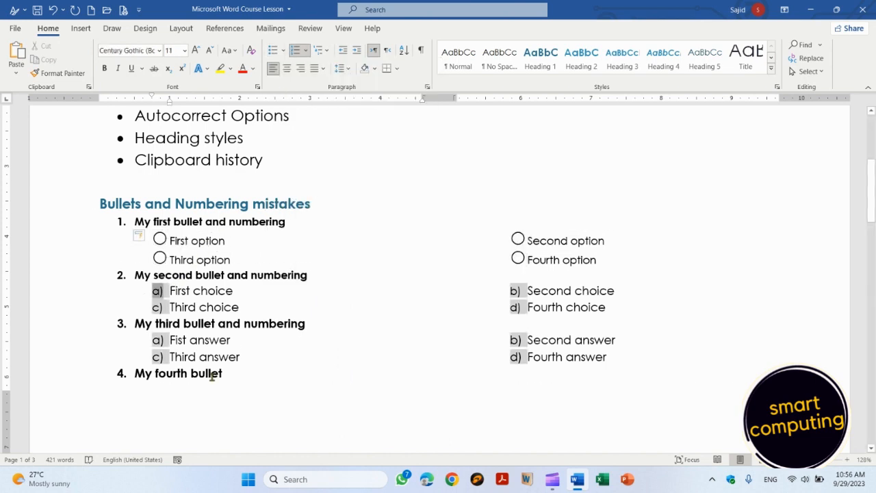
{"action": "left_click", "coordinate": [282, 51]}
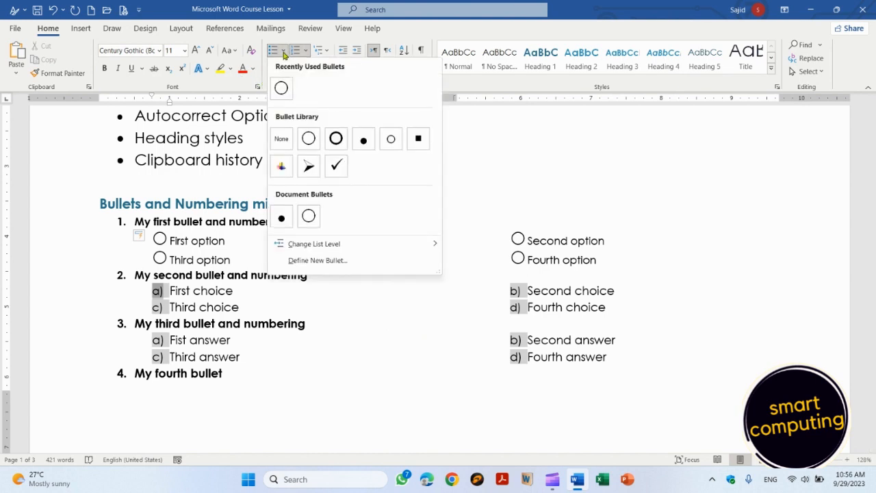
{"action": "left_click", "coordinate": [285, 88]}
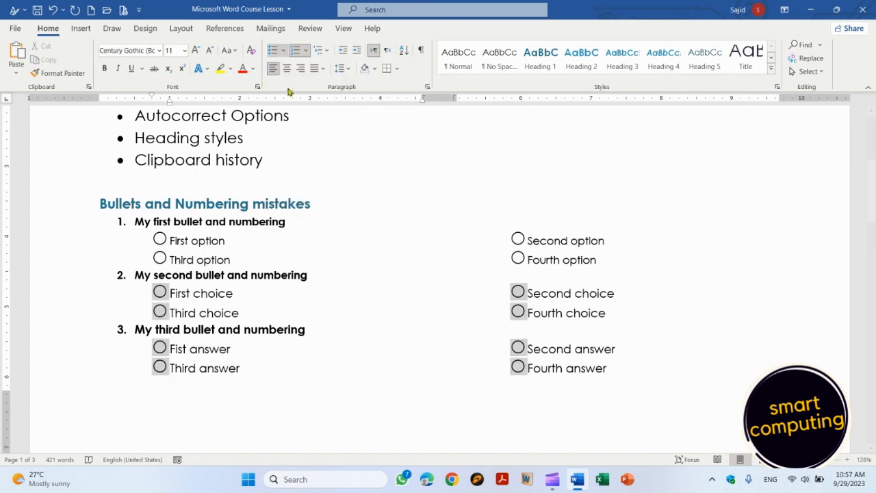
{"action": "left_click", "coordinate": [620, 294]}
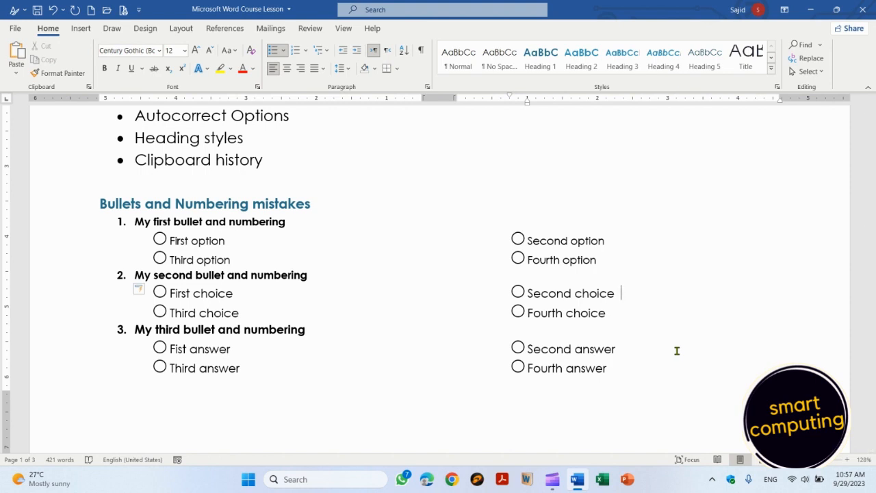
Step: Check the bulleted lists line by line, then return to the top of the document
{"action": "key", "text": "Down"}
{"action": "key", "text": "Down"}
{"action": "key", "text": "Down"}
{"action": "key", "text": "Down"}
{"action": "key", "text": "Down"}
{"action": "key", "text": "Down"}
{"action": "key", "text": "Down"}
{"action": "key", "text": "Down"}
{"action": "key", "text": "Down"}
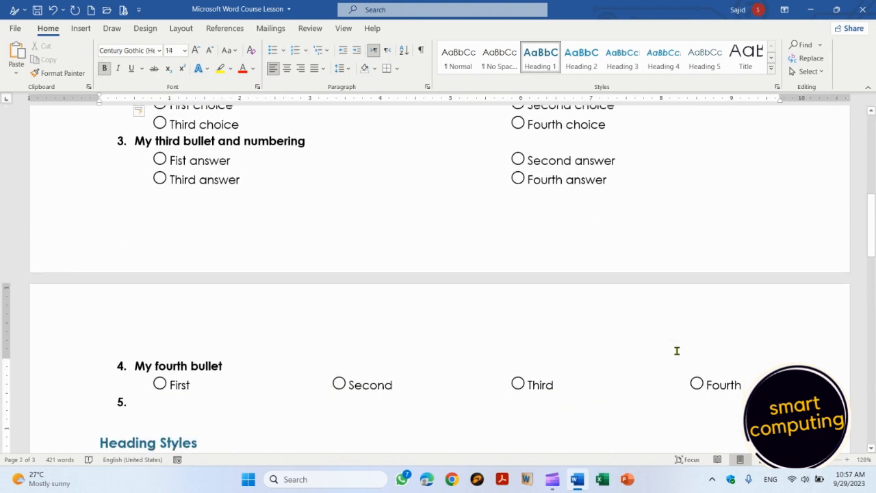
{"action": "key", "text": "Up"}
{"action": "key", "text": "Up"}
{"action": "key", "text": "Down"}
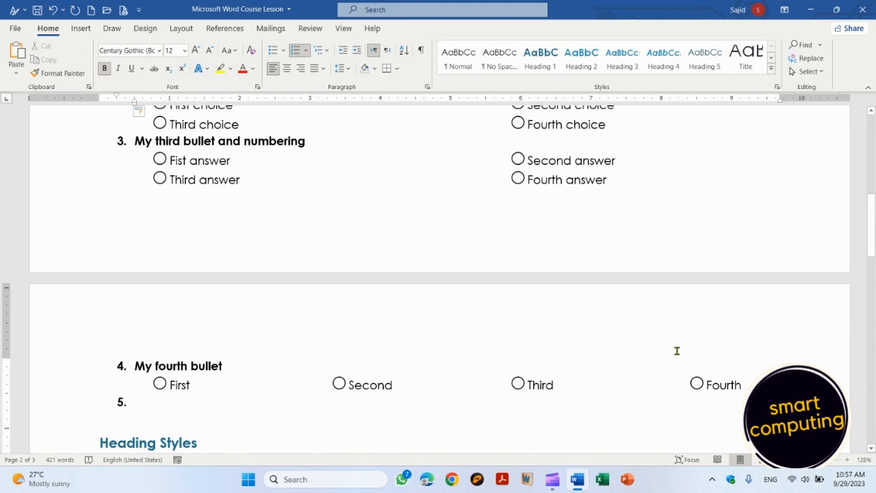
{"action": "key", "text": "Up"}
{"action": "key", "text": "Up"}
{"action": "key", "text": "Up"}
{"action": "key", "text": "Up"}
{"action": "key", "text": "Up"}
{"action": "key", "text": "Up"}
{"action": "key", "text": "Up"}
{"action": "key", "text": "Up"}
{"action": "key", "text": "Up"}
{"action": "key", "text": "Up"}
{"action": "key", "text": "Up"}
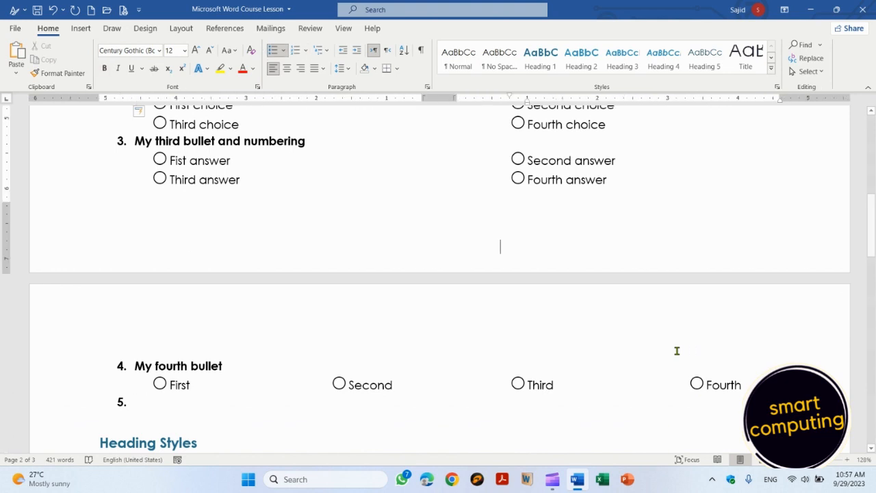
{"action": "key", "text": "Up"}
{"action": "key", "text": "Up"}
{"action": "key", "text": "Up"}
{"action": "key", "text": "Down"}
{"action": "key", "text": "Down"}
{"action": "key", "text": "Down"}
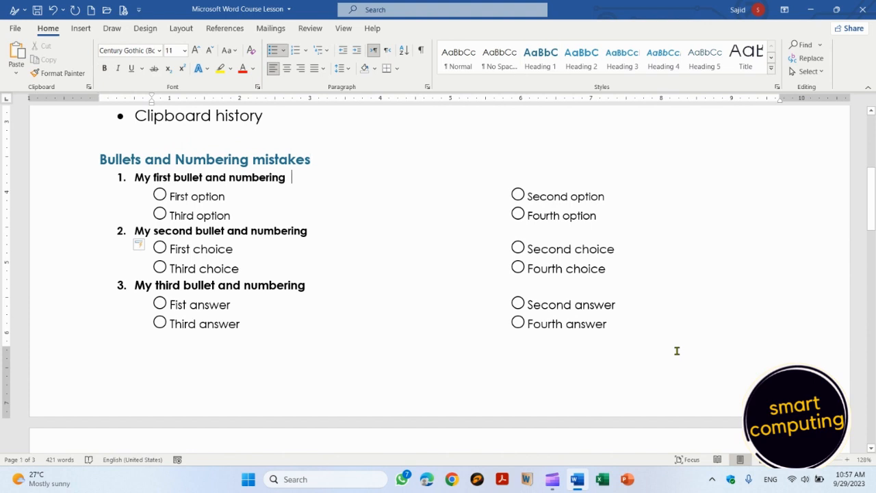
{"action": "key", "text": "Down"}
{"action": "key", "text": "Down"}
{"action": "key", "text": "Down"}
{"action": "key", "text": "Down"}
{"action": "key", "text": "Down"}
{"action": "key", "text": "Down"}
{"action": "key", "text": "Down"}
{"action": "key", "text": "Down"}
{"action": "key", "text": "Down"}
{"action": "key", "text": "Down"}
{"action": "key", "text": "Down"}
{"action": "key", "text": "Down"}
{"action": "key", "text": "Down"}
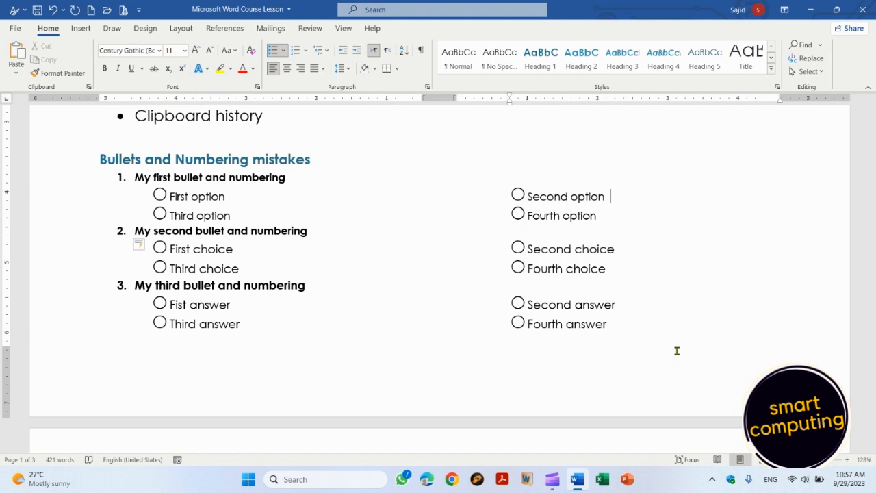
{"action": "scroll", "coordinate": [676, 350], "scroll_direction": "down", "scroll_amount": 3}
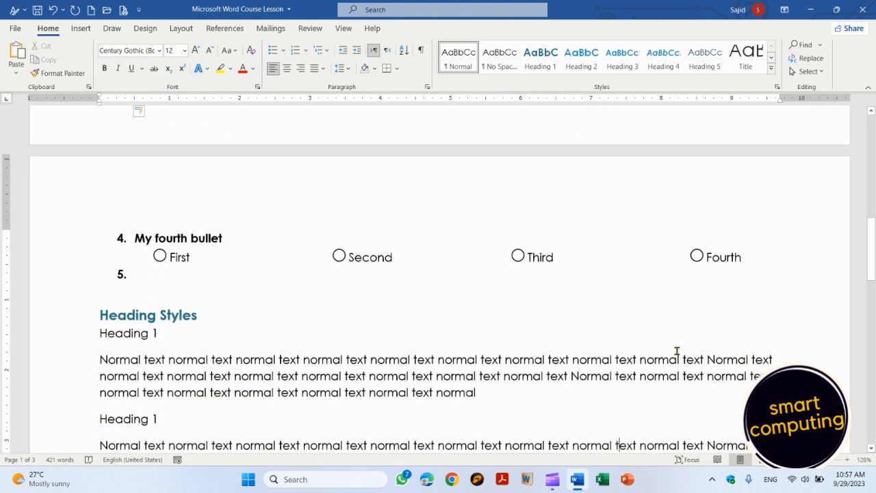
{"action": "key", "text": "Up"}
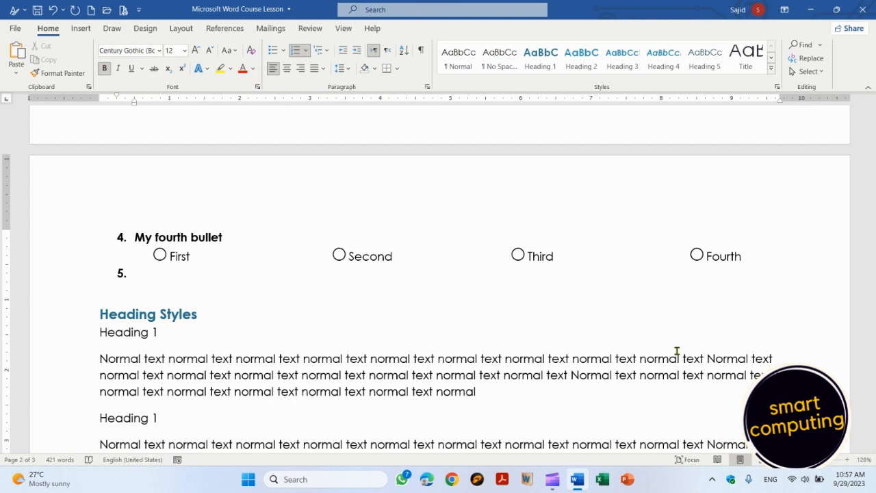
{"action": "key", "text": "Page_Up"}
{"action": "key", "text": "Page_Up"}
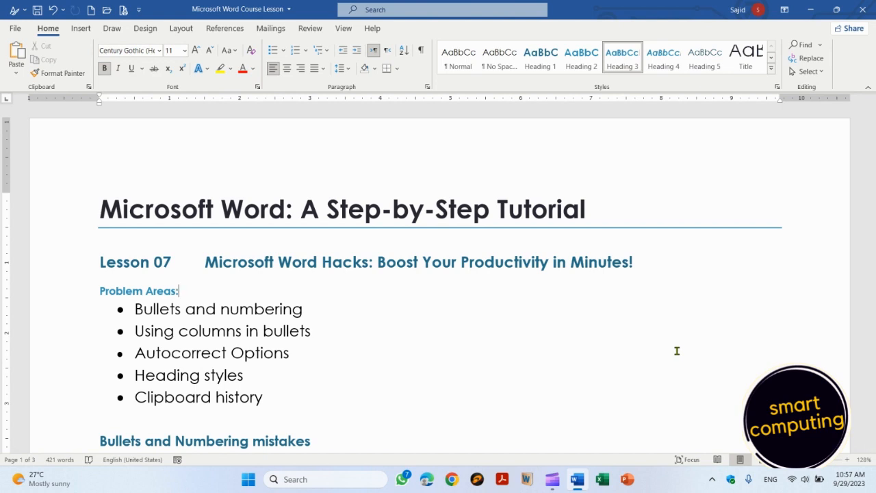
Step: Apply yellow highlight to 'Bullets and numbering' and 'Using columns in bullets'
{"action": "key", "text": "Down"}
{"action": "key", "text": "End"}
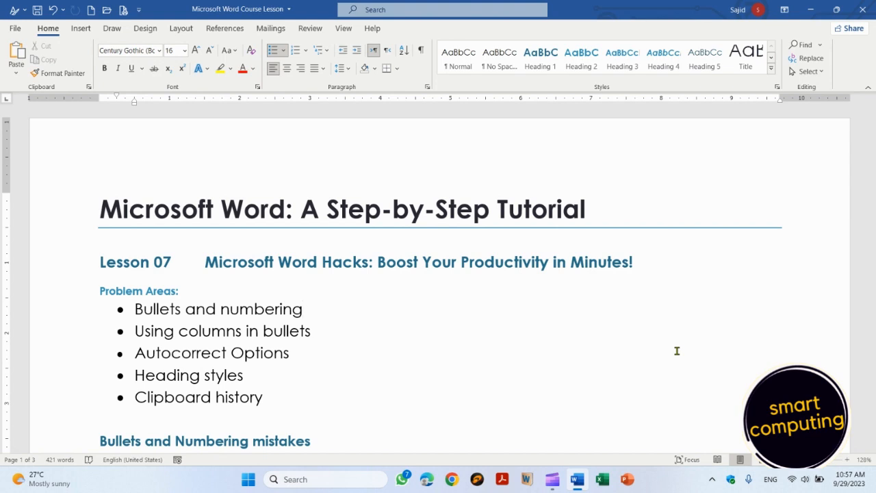
{"action": "key", "text": "shift+Home"}
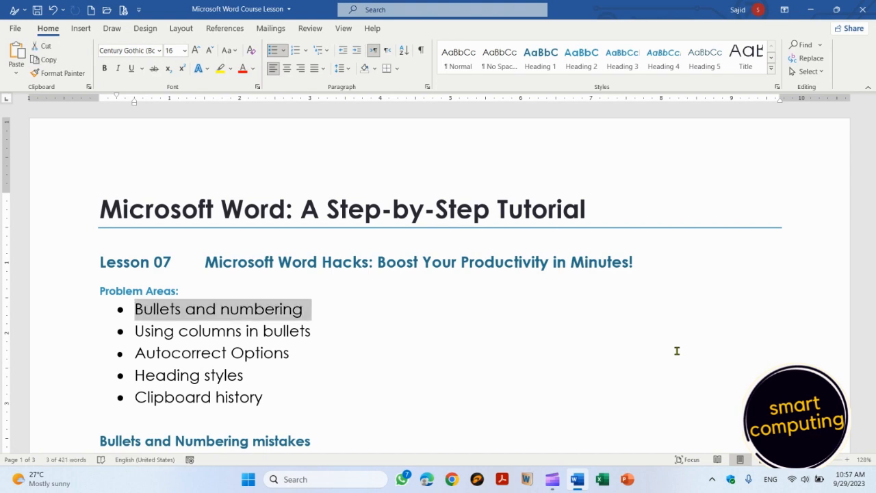
{"action": "left_click", "coordinate": [220, 69]}
{"action": "left_click", "coordinate": [470, 305]}
{"action": "key", "text": "Down"}
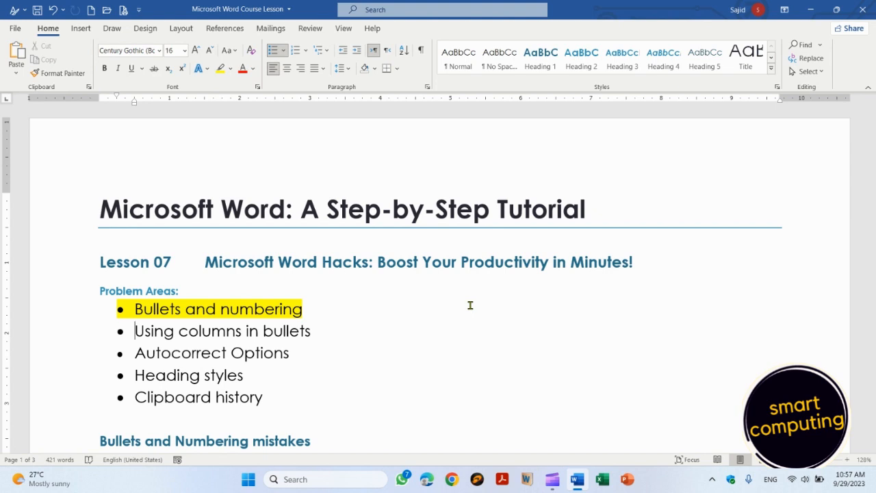
{"action": "key", "text": "shift+Down"}
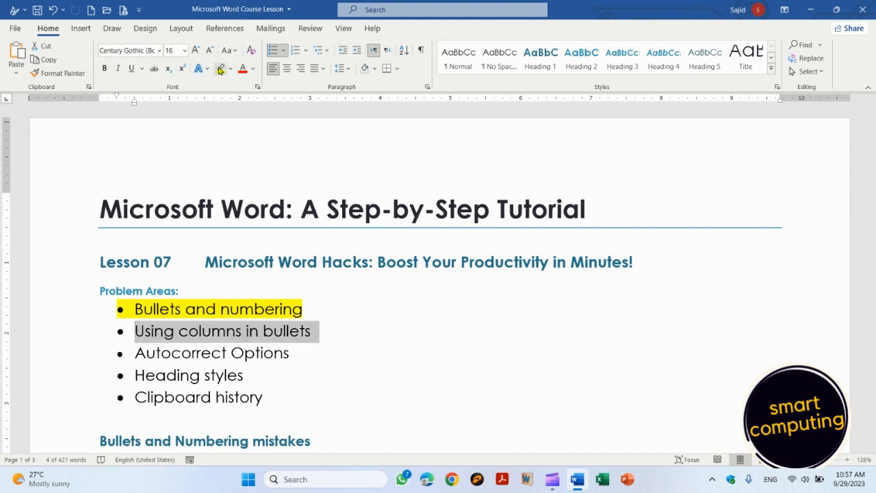
{"action": "left_click", "coordinate": [220, 70]}
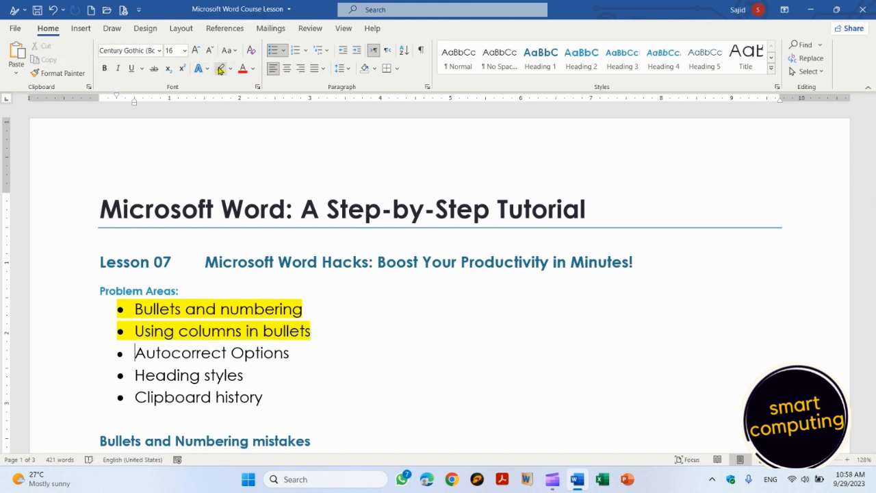
{"action": "key", "text": "Down"}
{"action": "key", "text": "Down"}
{"action": "key", "text": "Down"}
{"action": "key", "text": "Down"}
{"action": "key", "text": "Down"}
{"action": "key", "text": "Down"}
{"action": "key", "text": "Down"}
{"action": "key", "text": "Down"}
{"action": "key", "text": "Down"}
{"action": "key", "text": "Down"}
{"action": "key", "text": "Down"}
{"action": "key", "text": "Down"}
{"action": "key", "text": "Down"}
{"action": "key", "text": "Down"}
{"action": "key", "text": "Down"}
{"action": "key", "text": "Down"}
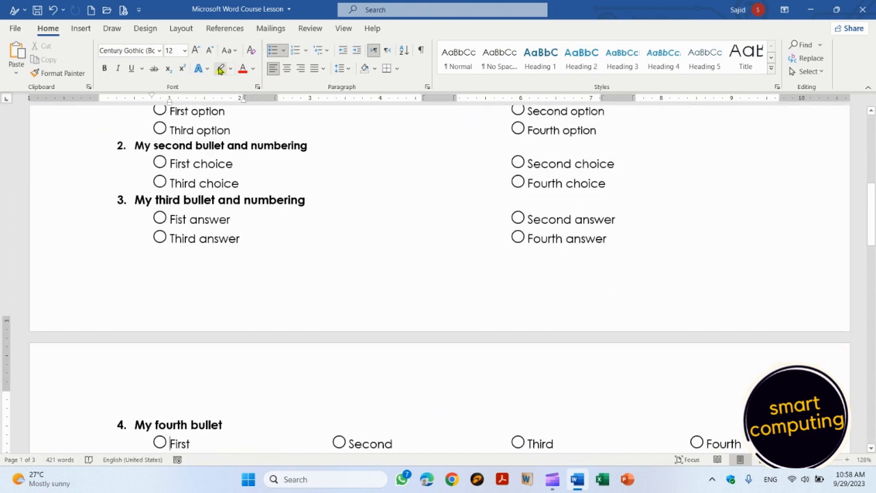
Step: Add a 'heading 2' line under the first Heading 1, then delete it again
{"action": "key", "text": "Down"}
{"action": "key", "text": "Down"}
{"action": "key", "text": "Down"}
{"action": "key", "text": "Down"}
{"action": "key", "text": "Down"}
{"action": "key", "text": "Down"}
{"action": "key", "text": "Down"}
{"action": "key", "text": "Down"}
{"action": "key", "text": "Down"}
{"action": "key", "text": "Down"}
{"action": "key", "text": "Down"}
{"action": "key", "text": "Down"}
{"action": "key", "text": "Up"}
{"action": "key", "text": "Up"}
{"action": "key", "text": "Up"}
{"action": "key", "text": "Up"}
{"action": "key", "text": "Up"}
{"action": "key", "text": "Up"}
{"action": "key", "text": "Up"}
{"action": "key", "text": "Left"}
{"action": "key", "text": "Left"}
{"action": "key", "text": "Left"}
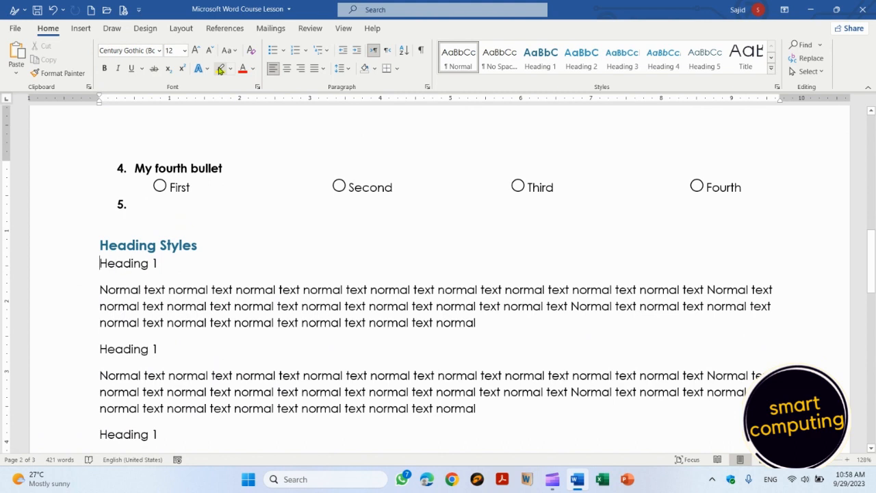
{"action": "key", "text": "Right"}
{"action": "key", "text": "Right"}
{"action": "key", "text": "Right"}
{"action": "key", "text": "Right"}
{"action": "key", "text": "Right"}
{"action": "key", "text": "Right"}
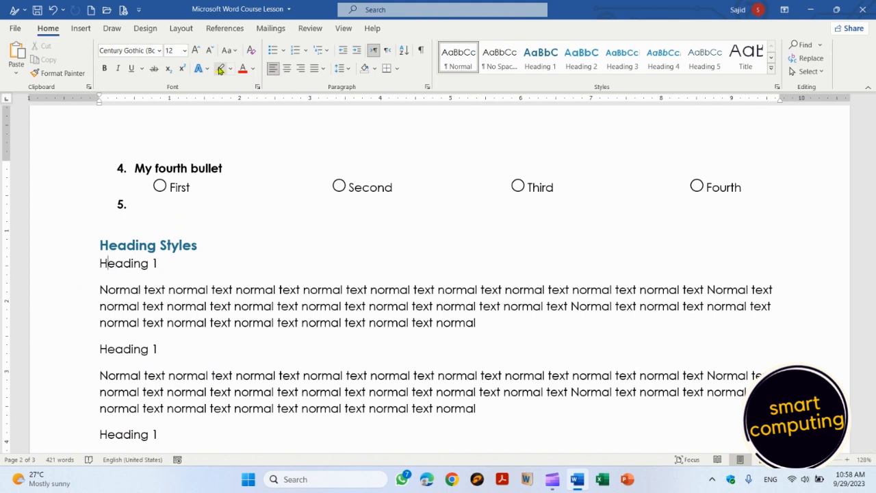
{"action": "key", "text": "End"}
{"action": "key", "text": "Return"}
{"action": "type", "text": "heading "}
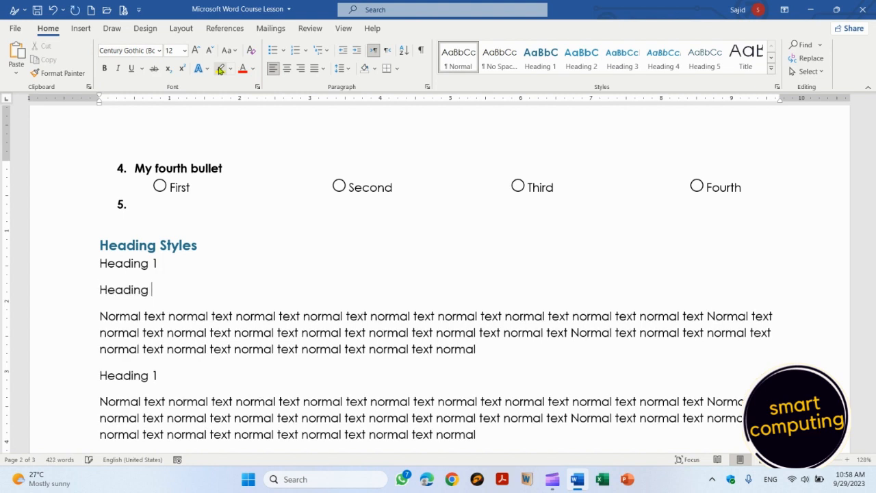
{"action": "type", "text": "2"}
{"action": "left_click", "coordinate": [100, 290]}
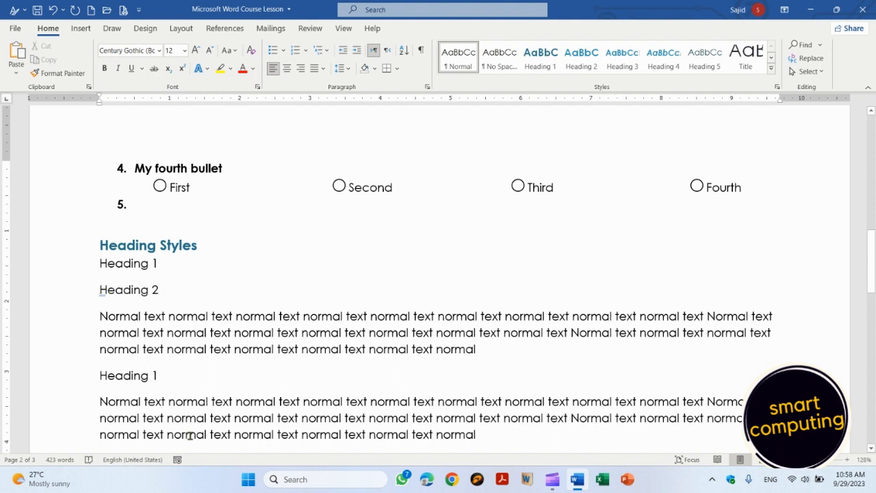
{"action": "key", "text": "shift+End"}
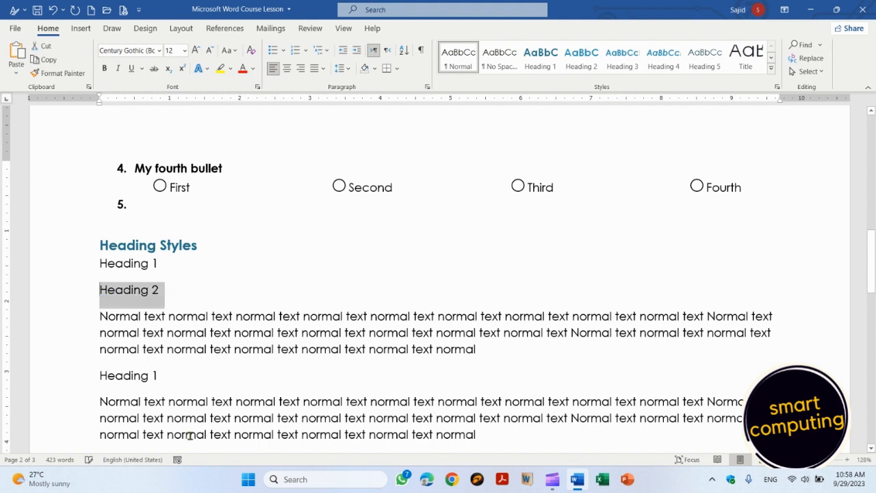
{"action": "key", "text": "Delete"}
{"action": "key", "text": "Up"}
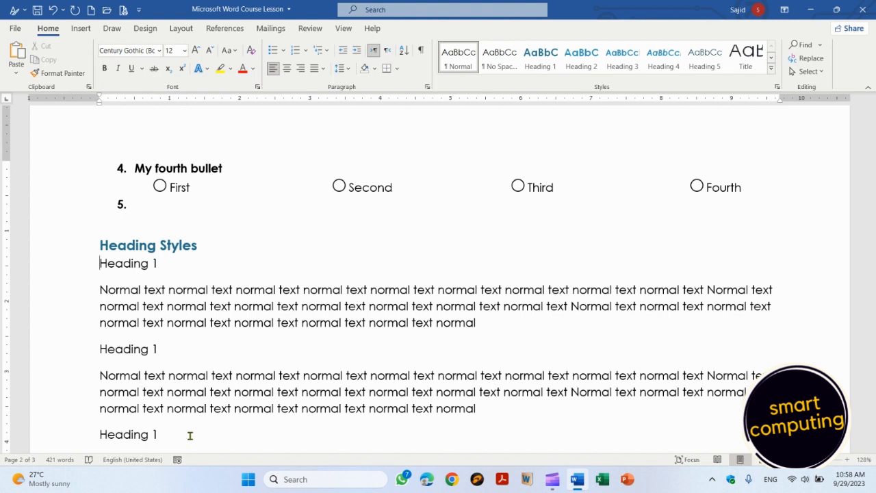
Step: Insert an empty paragraph below the first Heading 1 and open Word Options
{"action": "key", "text": "Down"}
{"action": "key", "text": "Left"}
{"action": "key", "text": "Return"}
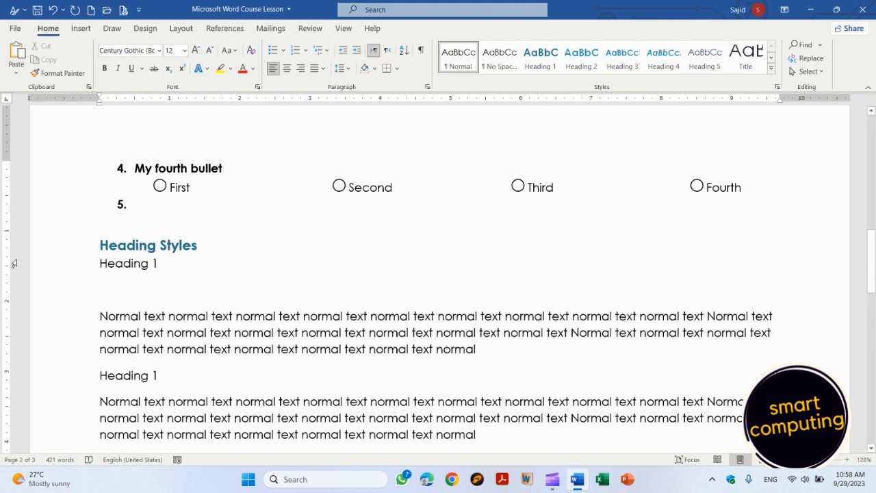
{"action": "left_click", "coordinate": [15, 29]}
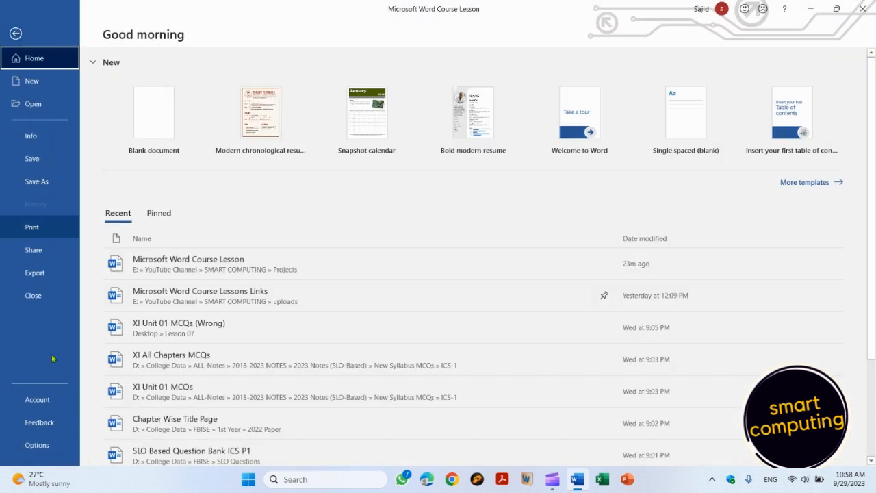
{"action": "left_click", "coordinate": [37, 445]}
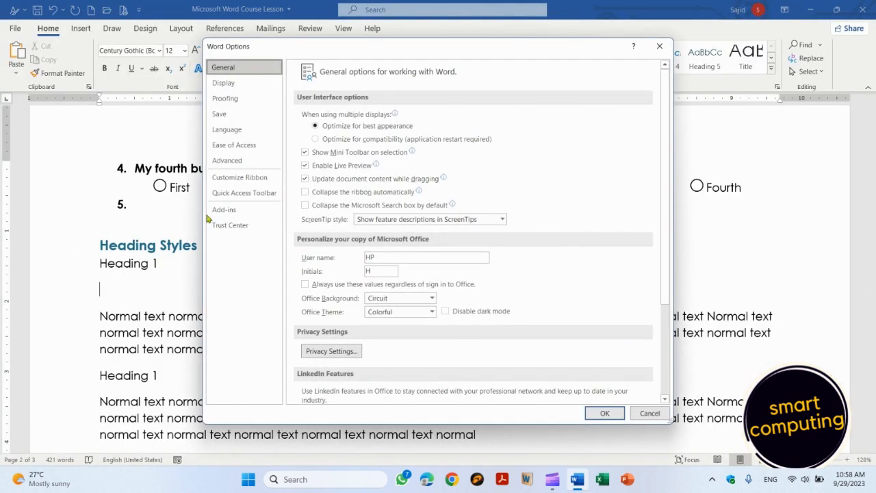
Step: Search 'autocorrect' to reach the Proofing options and open the AutoCorrect Options dialog
{"action": "left_click", "coordinate": [236, 101]}
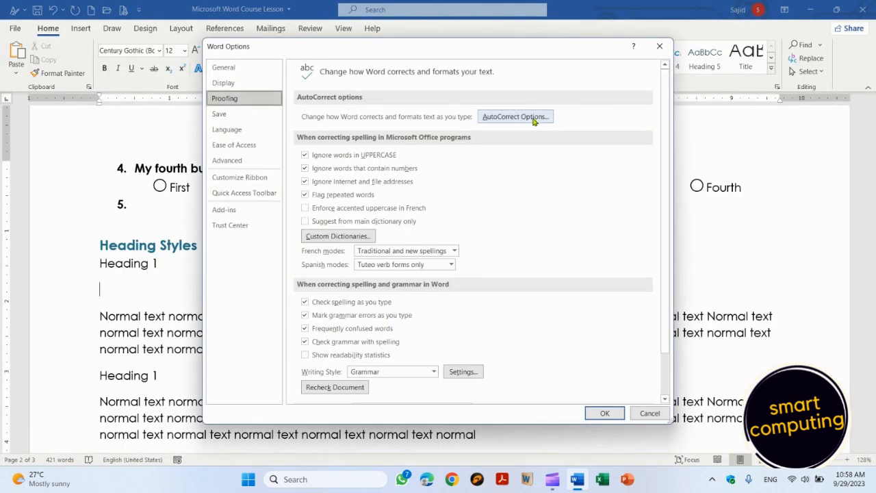
{"action": "left_click", "coordinate": [659, 46]}
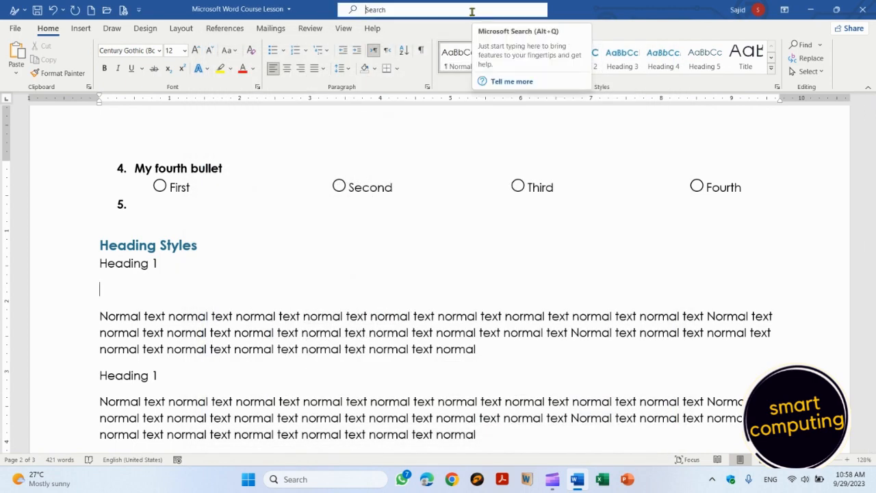
{"action": "left_click", "coordinate": [472, 12]}
{"action": "type", "text": "autocorrect"}
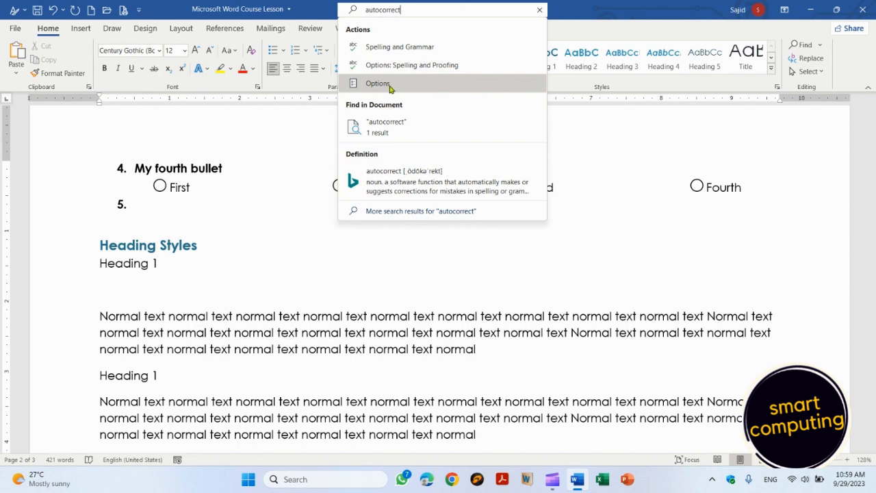
{"action": "left_click", "coordinate": [390, 88]}
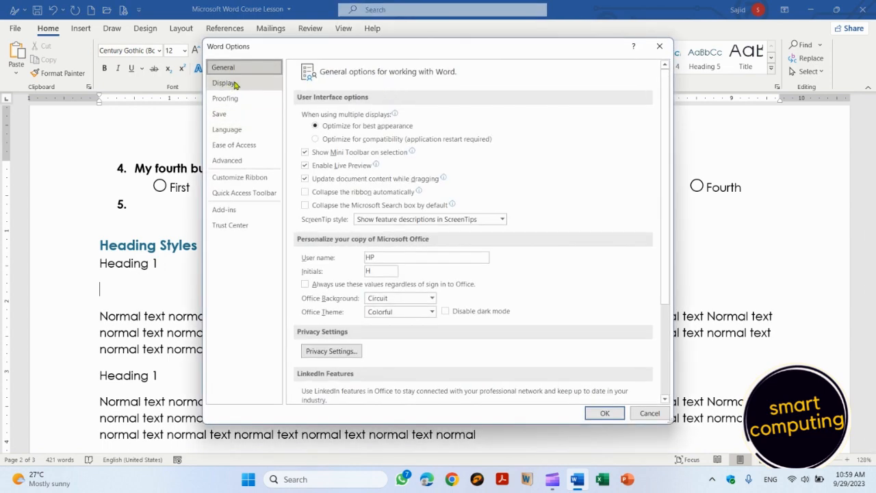
{"action": "left_click", "coordinate": [234, 101]}
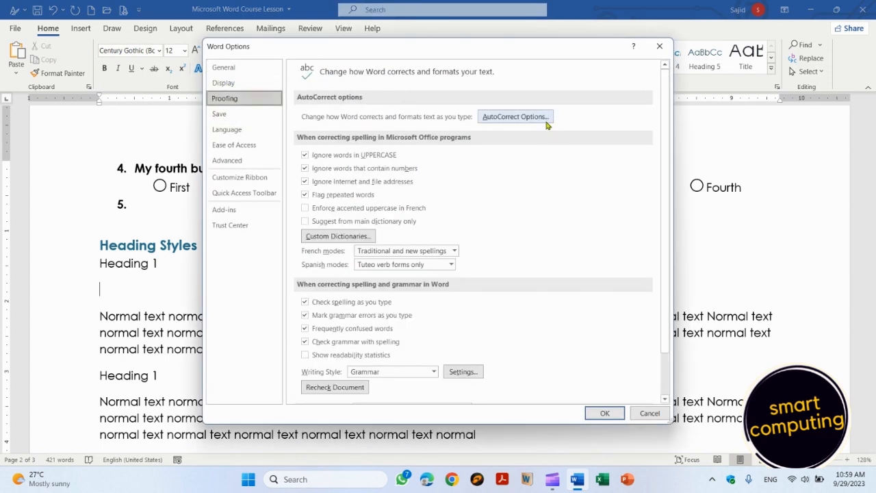
{"action": "left_click", "coordinate": [514, 117]}
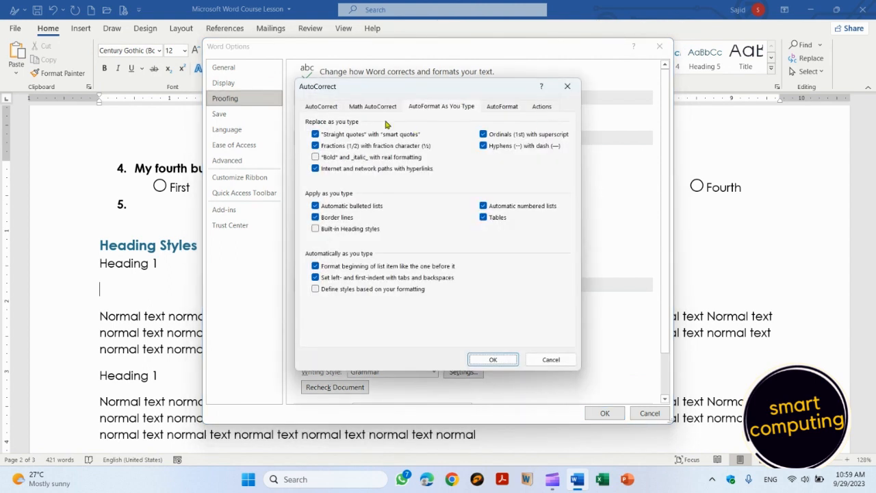
Step: Uncheck 'Capitalize first letter of sentences' on the AutoCorrect tab and confirm both dialogs
{"action": "left_click", "coordinate": [321, 107]}
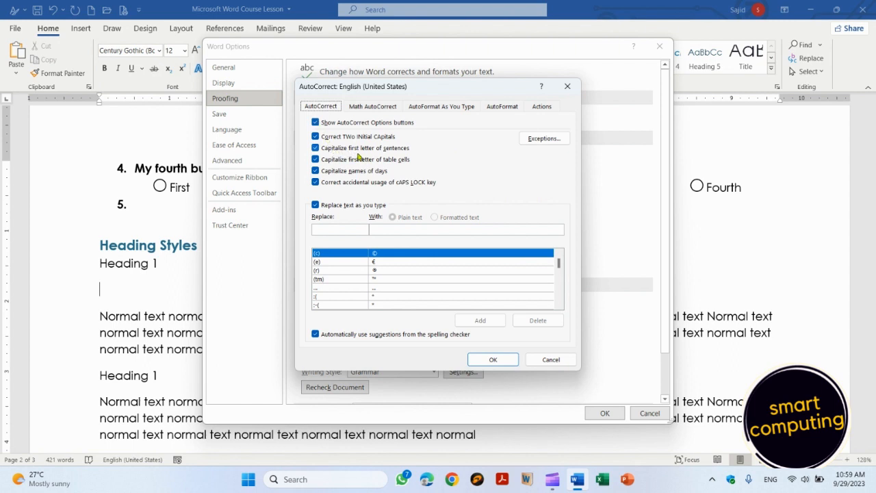
{"action": "left_click", "coordinate": [315, 149]}
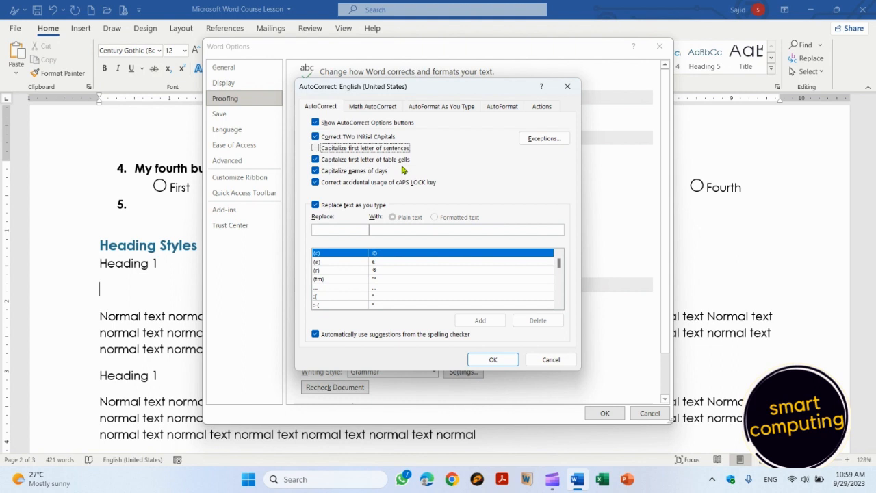
{"action": "left_click", "coordinate": [504, 359]}
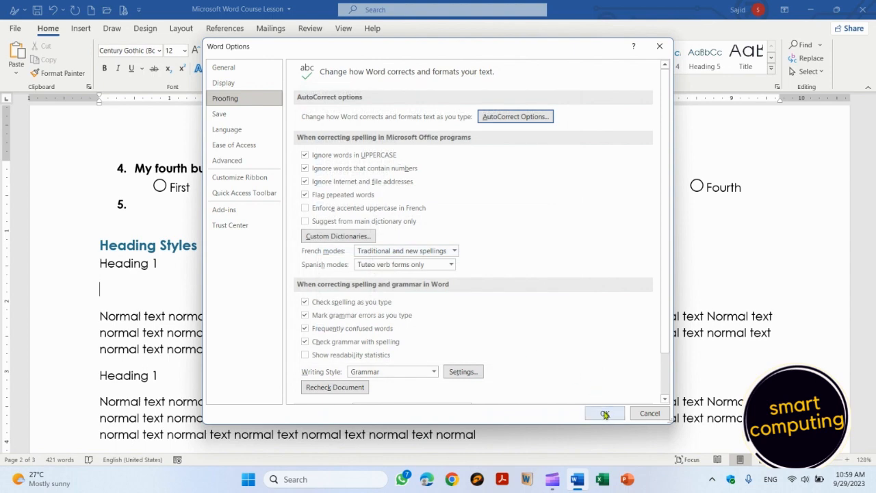
{"action": "left_click", "coordinate": [604, 413]}
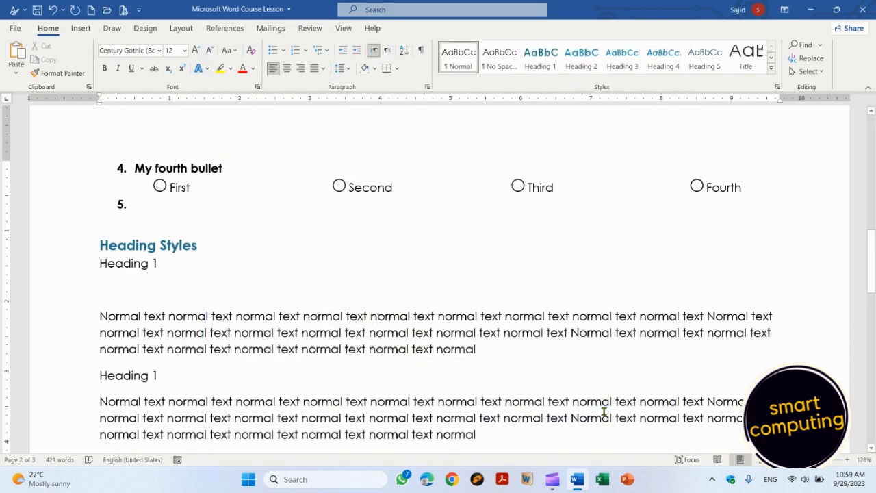
Step: Type 'heading 2' followed by a new line under the first Heading 1
{"action": "type", "text": "hwS"}
{"action": "key", "text": "BackSpace"}
{"action": "key", "text": "BackSpace"}
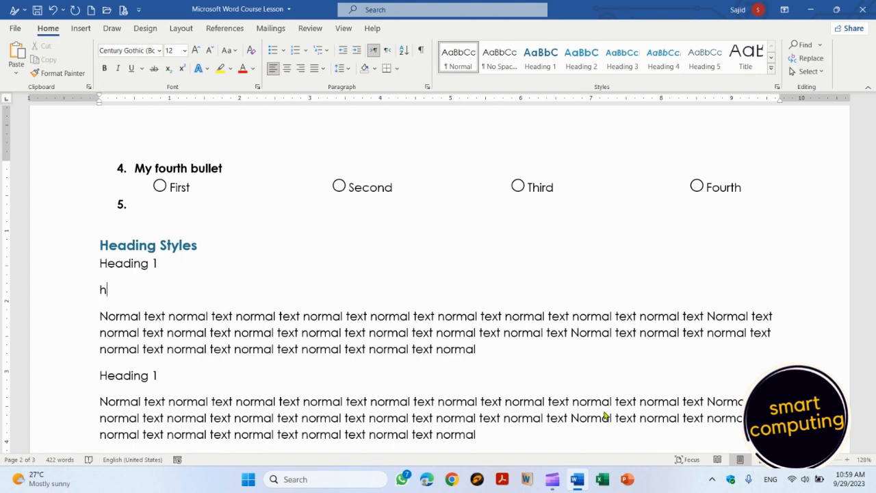
{"action": "type", "text": "eading 2"}
{"action": "key", "text": "Return"}
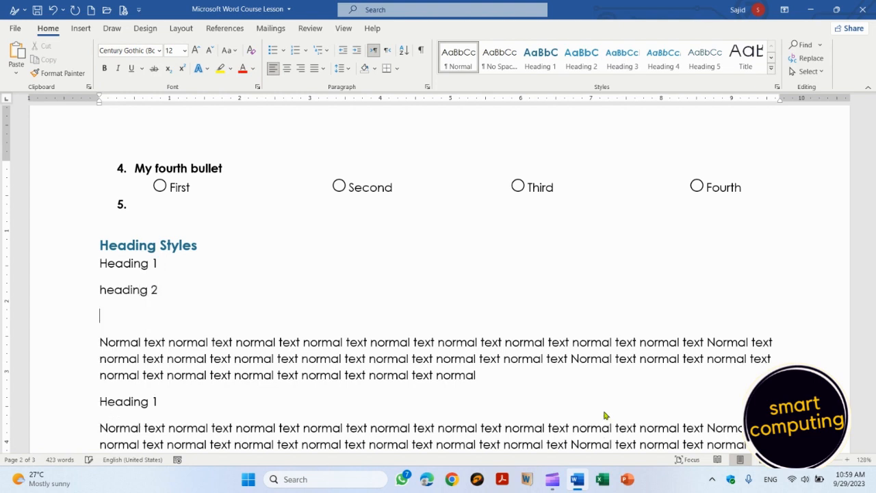
Step: Select and delete the 'heading 2' line along with the leftover blank line
{"action": "key", "text": "Up"}
{"action": "key", "text": "shift+Right"}
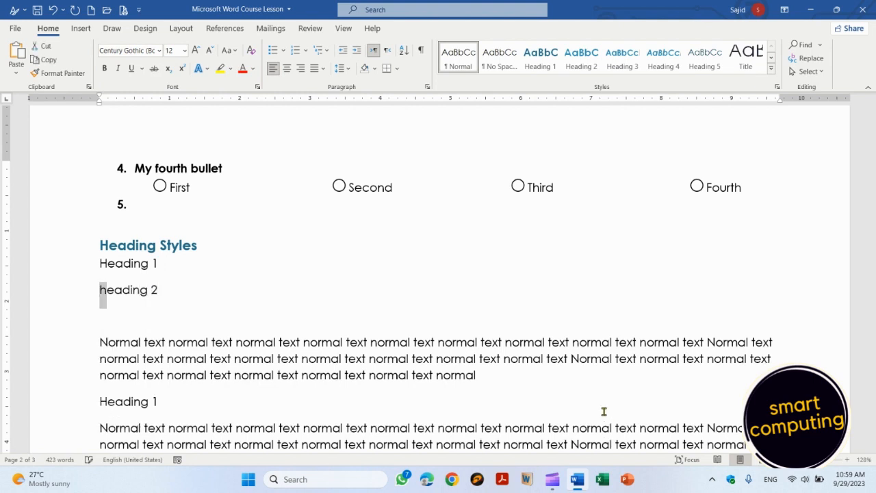
{"action": "key", "text": "shift+Left"}
{"action": "key", "text": "shift+Right"}
{"action": "key", "text": "shift+Right"}
{"action": "key", "text": "shift+Right"}
{"action": "key", "text": "shift+Down"}
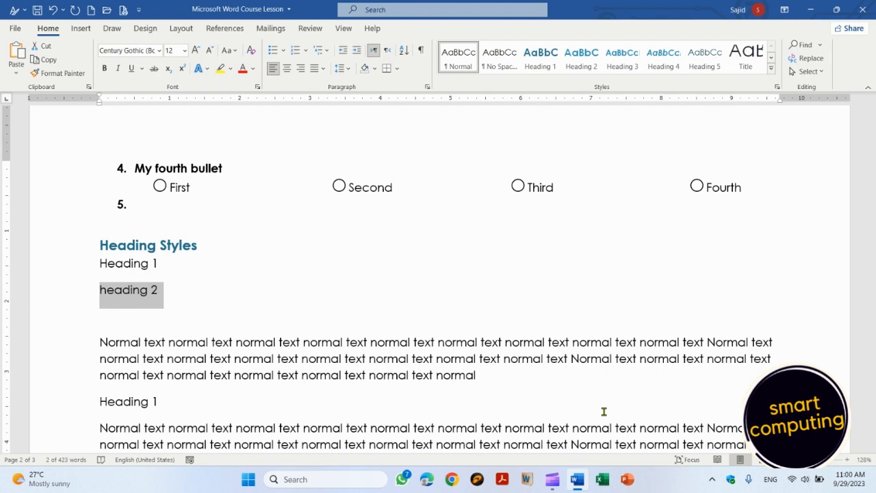
{"action": "key", "text": "Delete"}
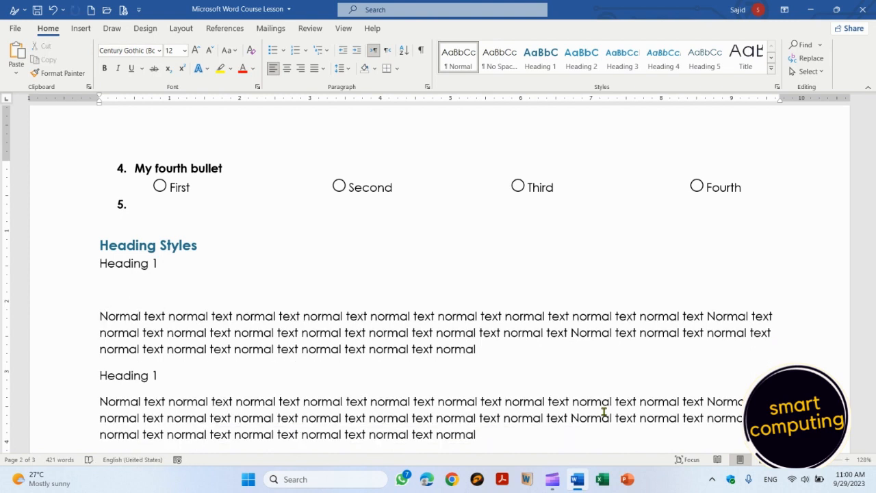
{"action": "key", "text": "Delete"}
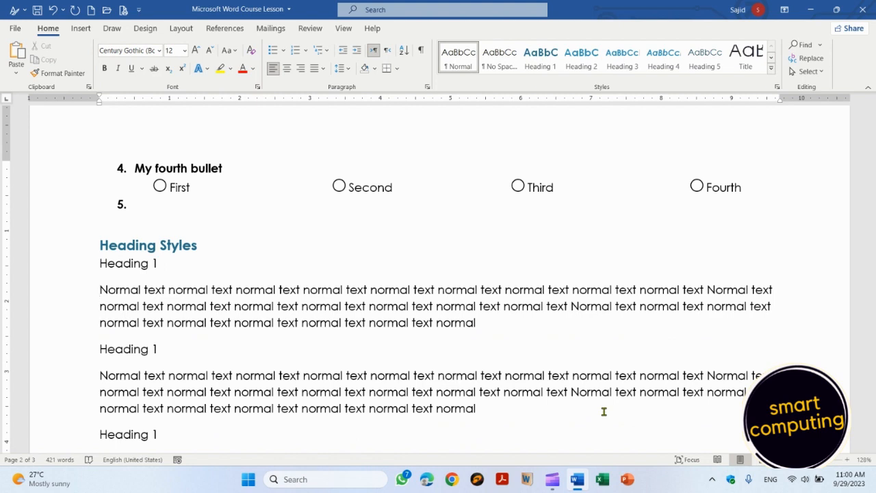
{"action": "key", "text": "Up"}
{"action": "key", "text": "Up"}
{"action": "key", "text": "Up"}
{"action": "key", "text": "Up"}
{"action": "key", "text": "Up"}
{"action": "key", "text": "Up"}
{"action": "key", "text": "Up"}
{"action": "key", "text": "Up"}
{"action": "key", "text": "Up"}
{"action": "key", "text": "Up"}
{"action": "key", "text": "Up"}
{"action": "key", "text": "Up"}
{"action": "key", "text": "Up"}
{"action": "key", "text": "Up"}
{"action": "key", "text": "Up"}
{"action": "key", "text": "Up"}
{"action": "key", "text": "Up"}
{"action": "key", "text": "Up"}
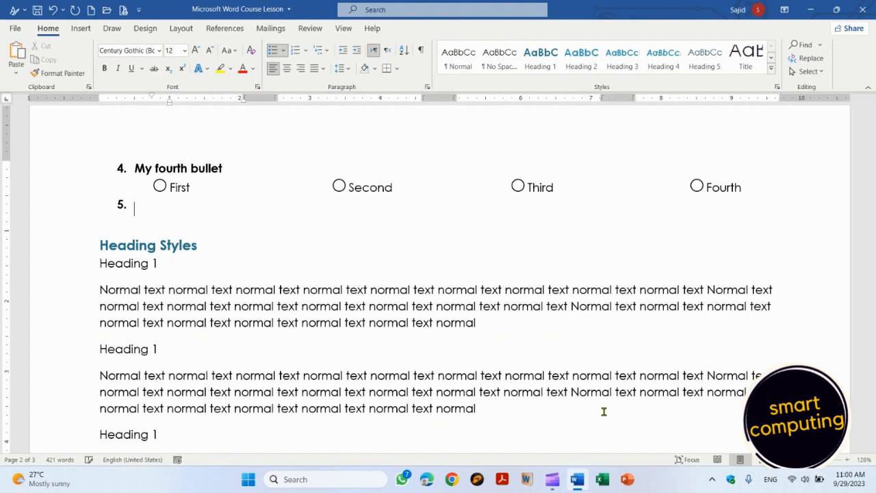
{"action": "key", "text": "Up"}
Step: Give the 'Autocorrect Options' topic a yellow highlight, matching the two topics above
{"action": "key", "text": "Down"}
{"action": "key", "text": "Down"}
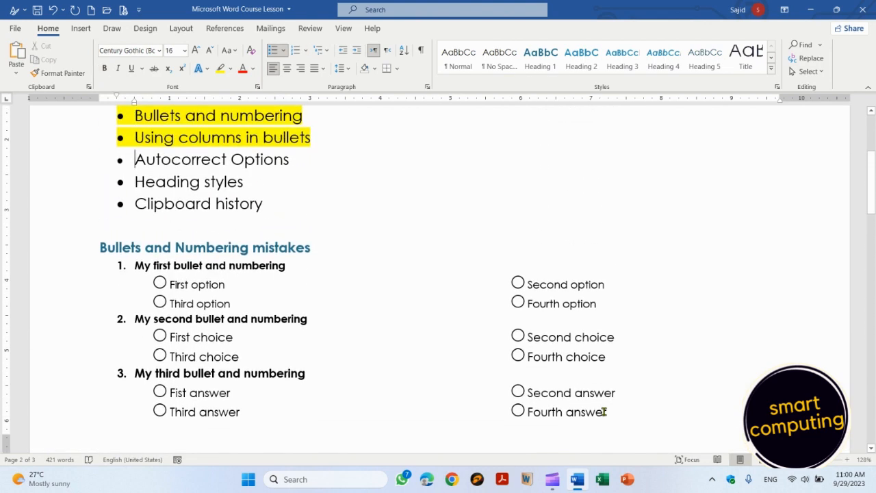
{"action": "key", "text": "shift+End"}
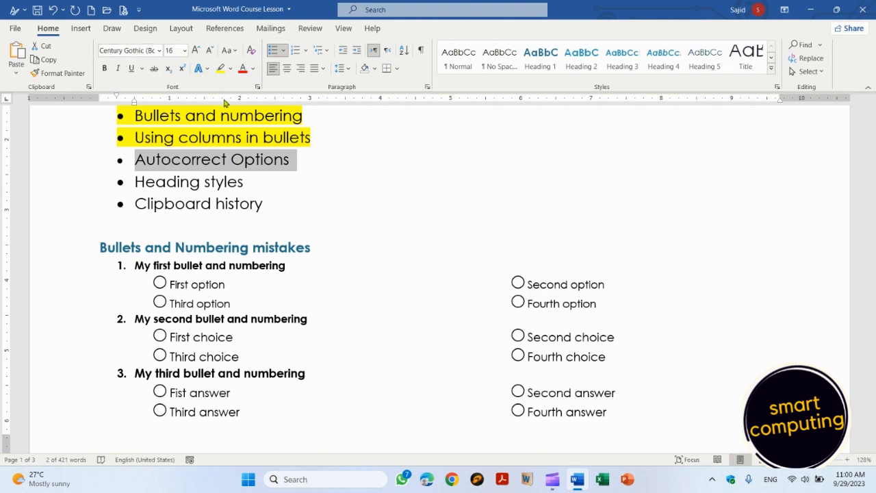
{"action": "left_click", "coordinate": [220, 69]}
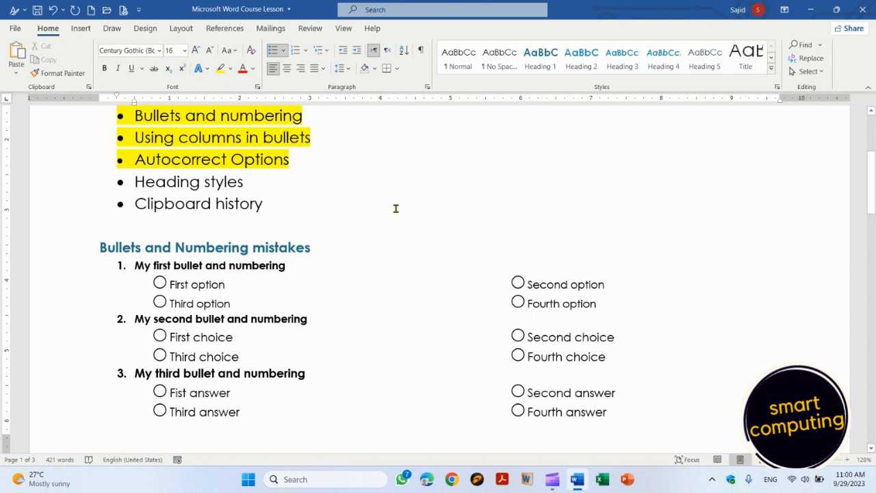
{"action": "key", "text": "Page_Down"}
{"action": "key", "text": "Page_Down"}
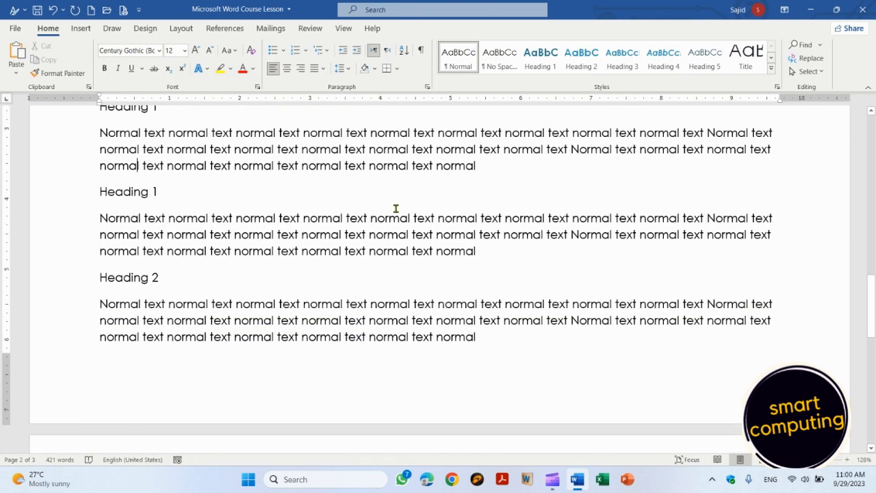
{"action": "key", "text": "Up"}
{"action": "key", "text": "Up"}
{"action": "key", "text": "Up"}
{"action": "key", "text": "Up"}
{"action": "key", "text": "Up"}
{"action": "key", "text": "Up"}
{"action": "key", "text": "Up"}
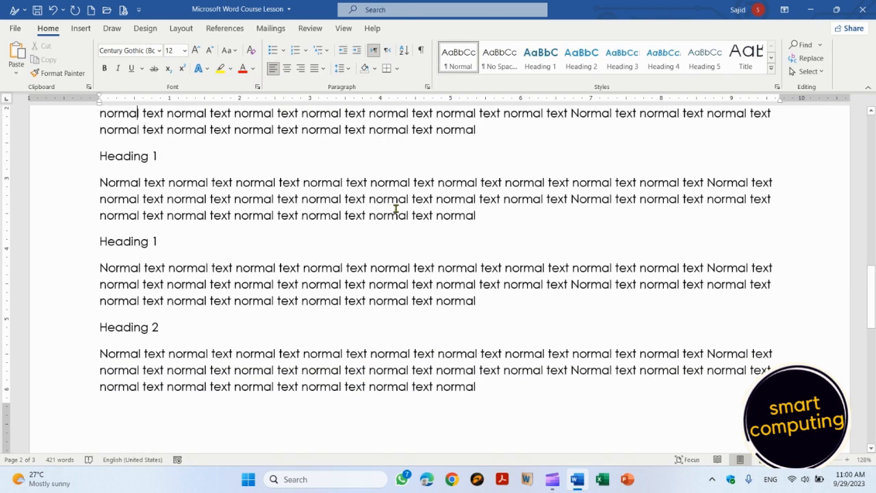
{"action": "key", "text": "Down"}
{"action": "key", "text": "Down"}
{"action": "key", "text": "Down"}
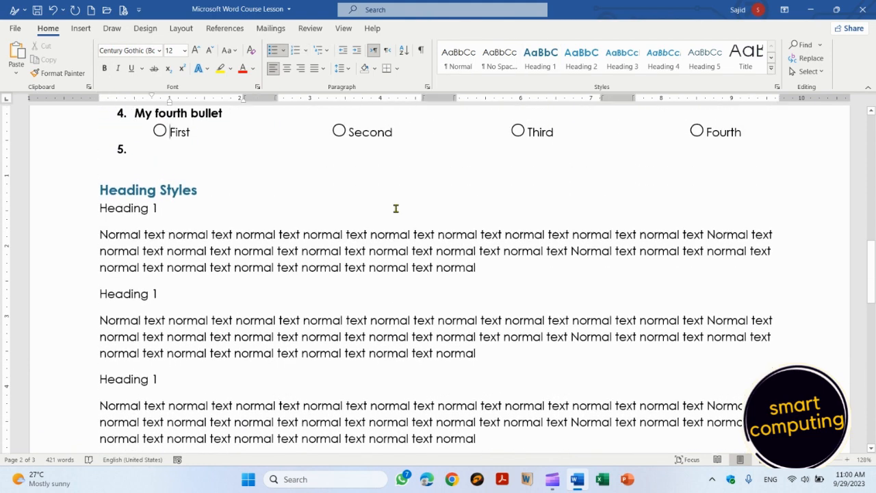
Step: Format the first 'Heading 1' line under Heading Styles as bold, 18 pt text
{"action": "key", "text": "Home"}
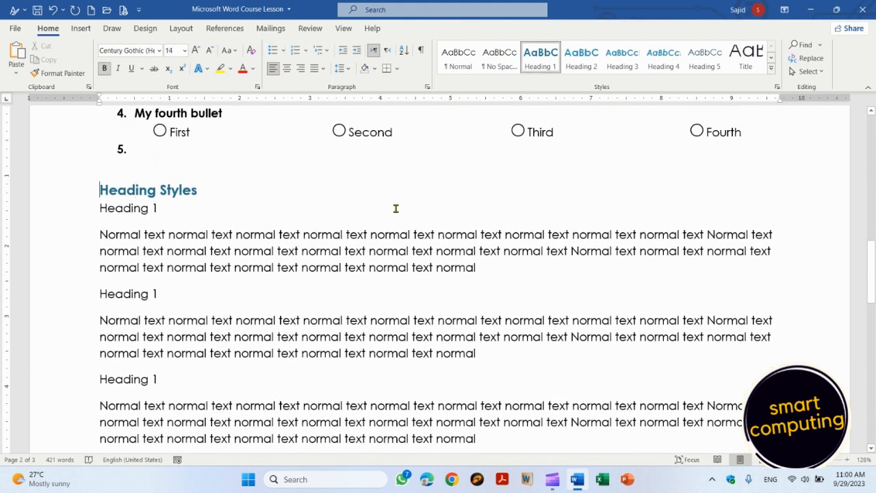
{"action": "key", "text": "Down"}
{"action": "key", "text": "shift+Down"}
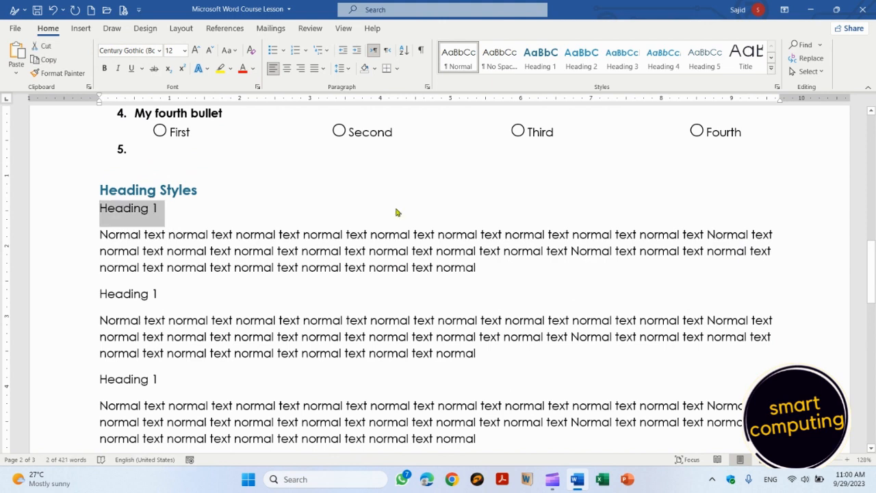
{"action": "left_click", "coordinate": [104, 69]}
{"action": "left_click", "coordinate": [196, 50]}
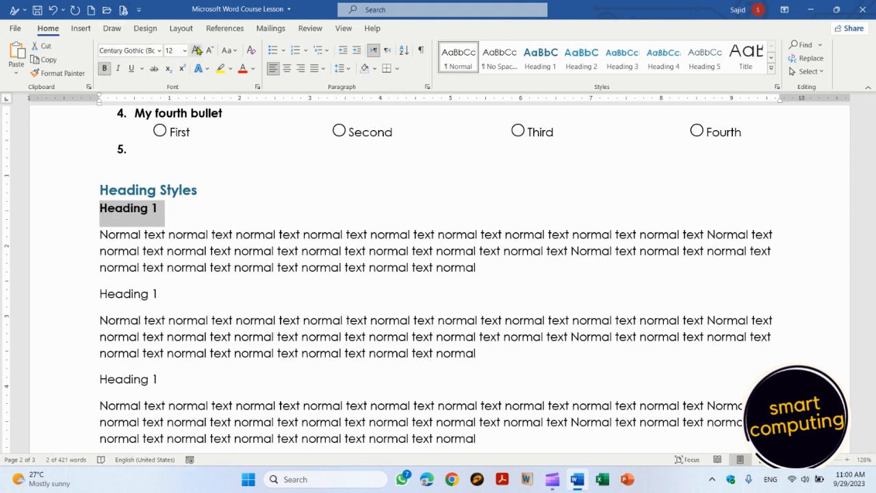
{"action": "left_click", "coordinate": [196, 50]}
{"action": "left_click", "coordinate": [196, 50]}
{"action": "left_click", "coordinate": [196, 50]}
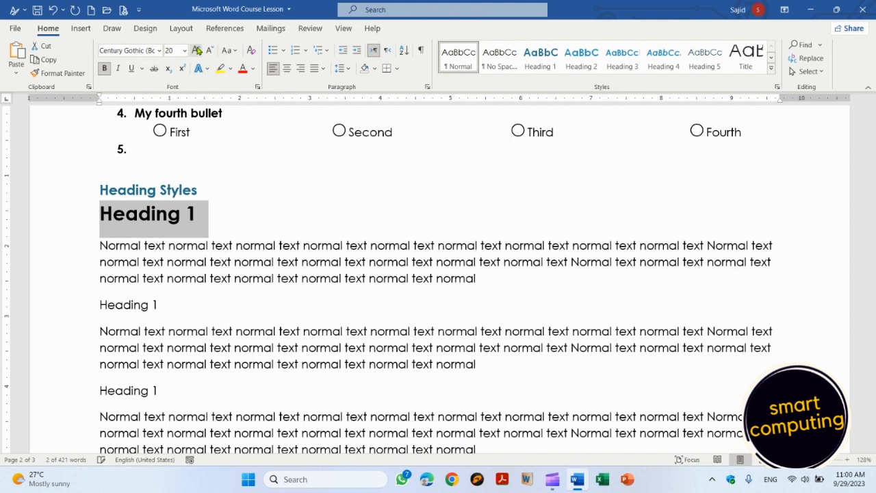
{"action": "left_click", "coordinate": [159, 50]}
{"action": "left_click", "coordinate": [159, 52]}
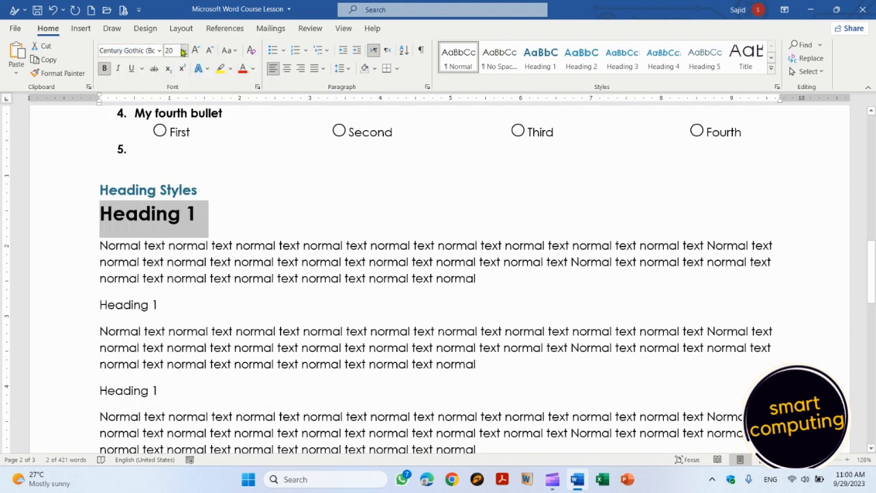
{"action": "left_click", "coordinate": [184, 51]}
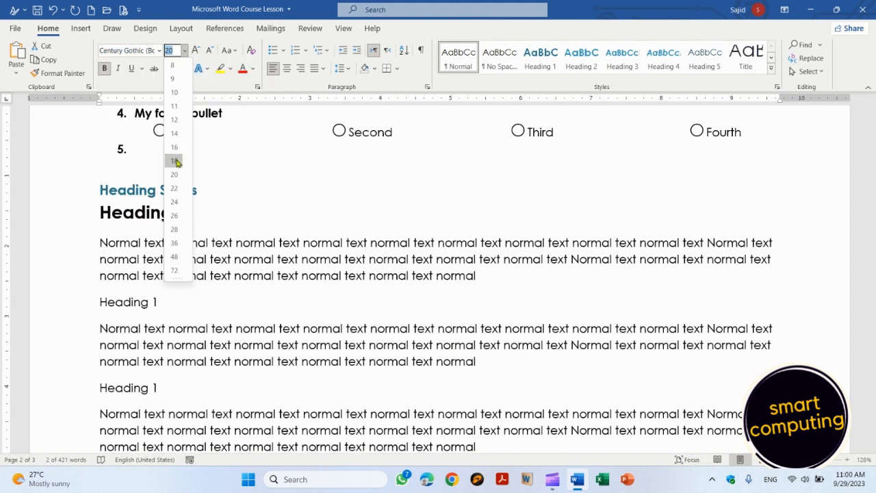
{"action": "left_click", "coordinate": [176, 160]}
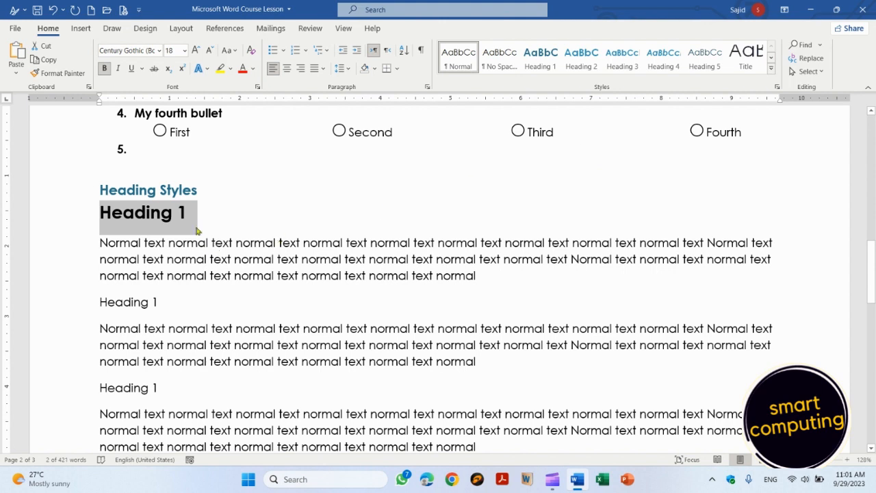
Step: Style the first practice heading as Heading 2 and renumber it 'Heading 2'; fix the title to 'Heading 1 Styles'
{"action": "left_click", "coordinate": [202, 187]}
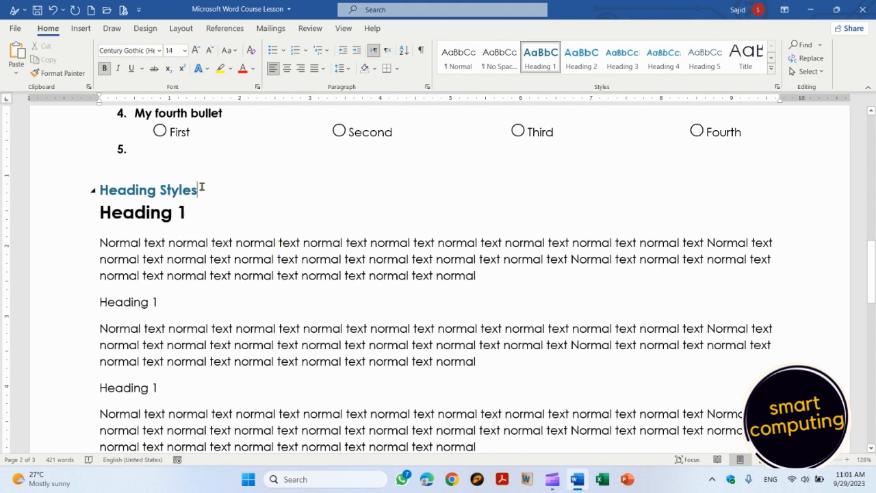
{"action": "left_click", "coordinate": [173, 212]}
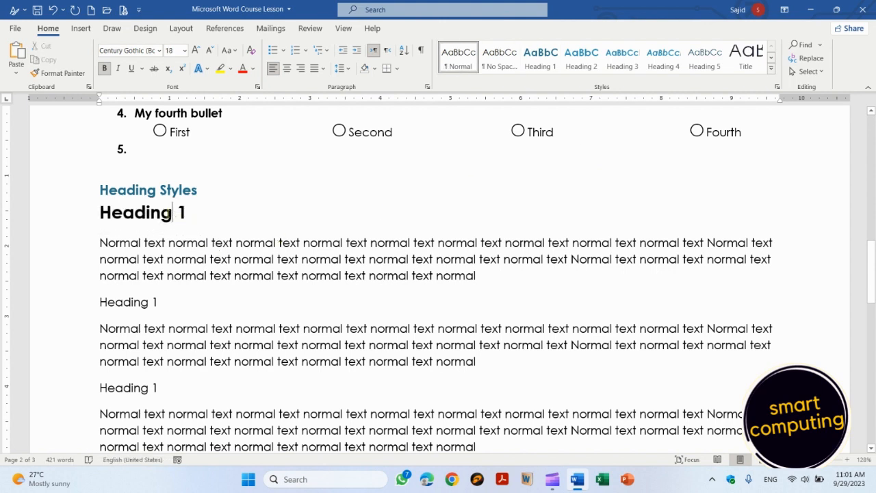
{"action": "left_click", "coordinate": [582, 62]}
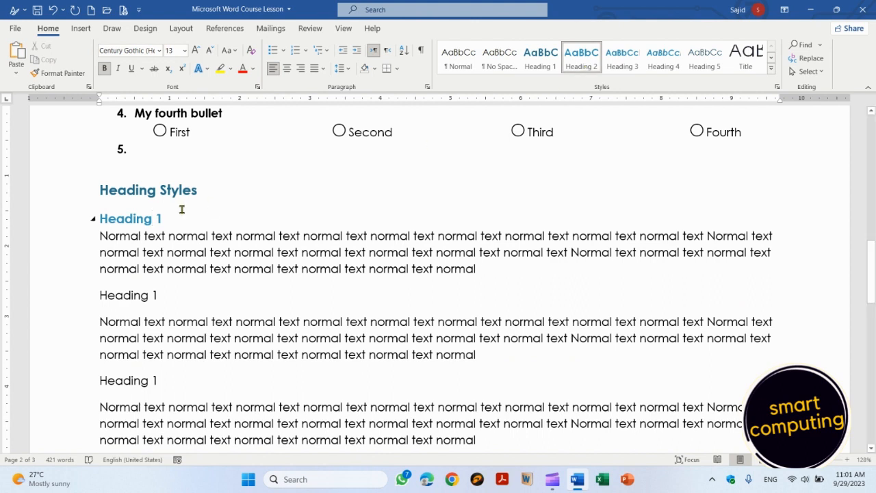
{"action": "key", "text": "BackSpace"}
{"action": "type", "text": "2"}
{"action": "key", "text": "Up"}
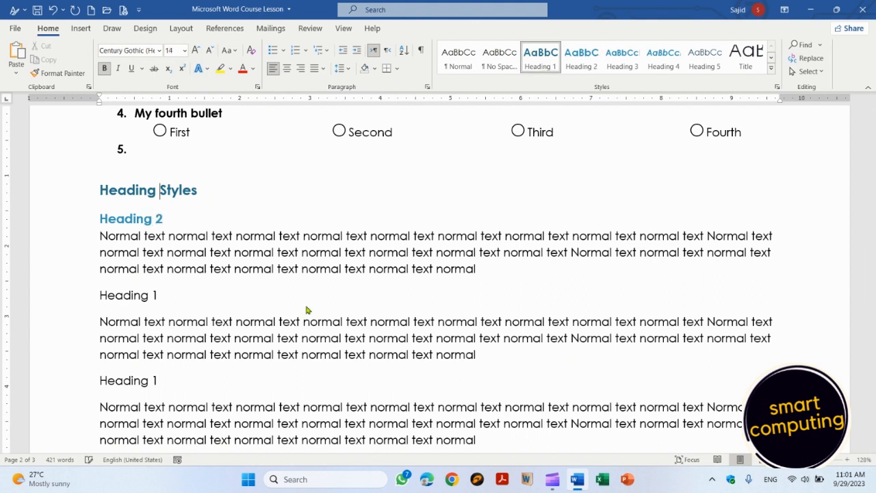
{"action": "key", "text": "Left"}
{"action": "type", "text": "1"}
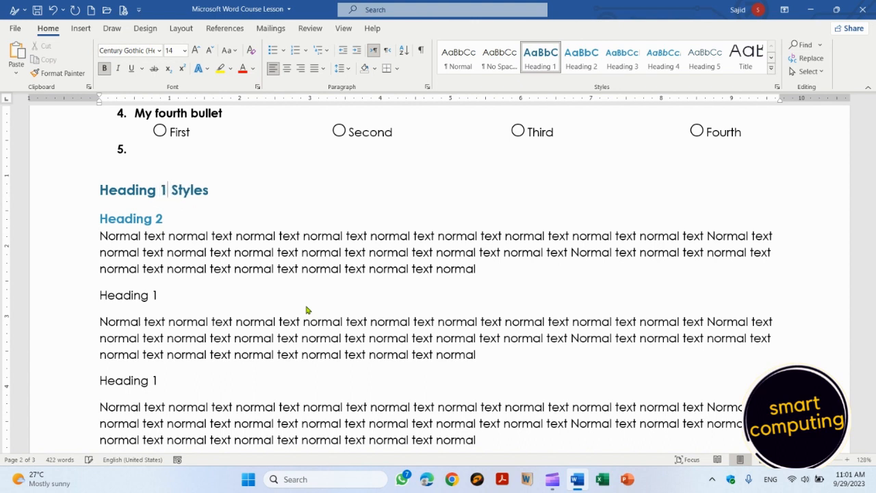
{"action": "key", "text": "Down"}
{"action": "key", "text": "Down"}
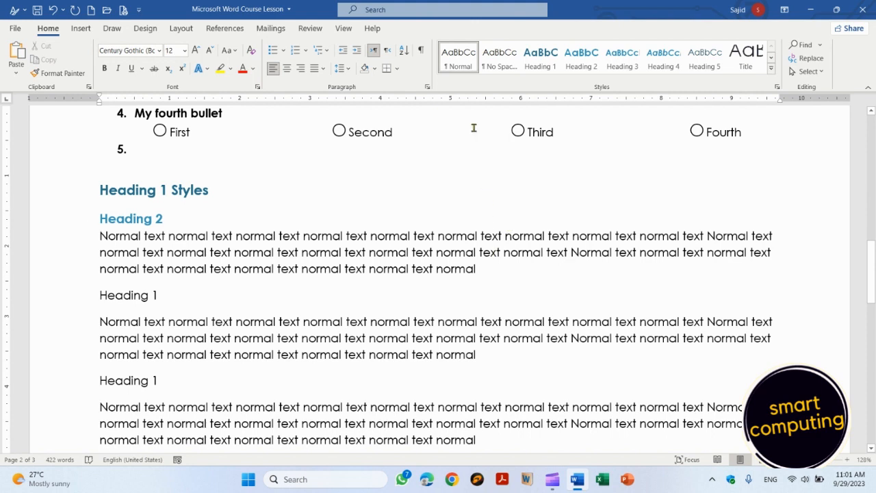
{"action": "left_click", "coordinate": [465, 63]}
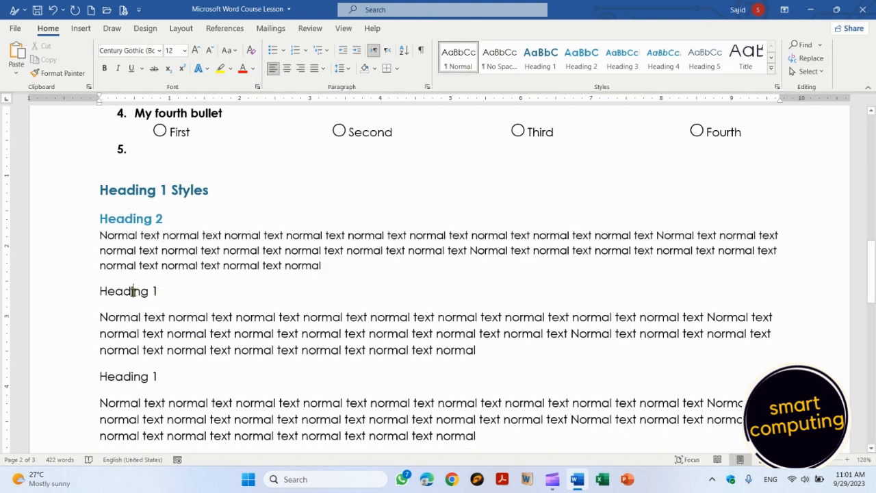
Step: Apply Heading 2 to the next heading, renumber it to 3, and try Heading 4 on the line below
{"action": "left_click", "coordinate": [159, 291]}
{"action": "key", "text": "BackSpace"}
{"action": "type", "text": "2"}
{"action": "left_click", "coordinate": [143, 290]}
{"action": "left_click", "coordinate": [581, 58]}
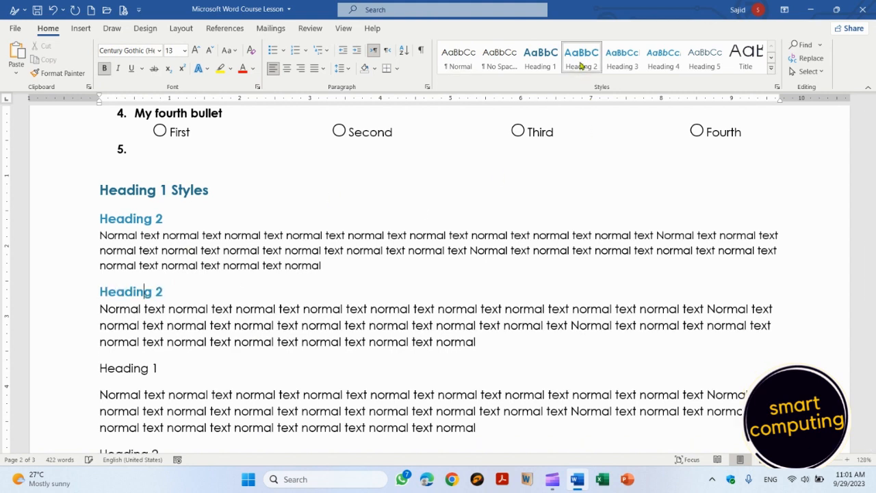
{"action": "left_click", "coordinate": [172, 294]}
{"action": "key", "text": "BackSpace"}
{"action": "type", "text": "3"}
{"action": "left_click", "coordinate": [141, 370]}
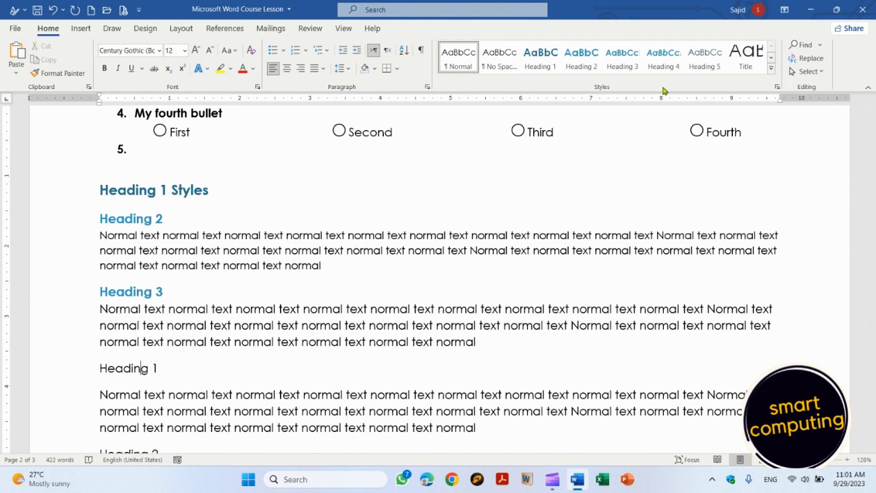
{"action": "left_click", "coordinate": [673, 58]}
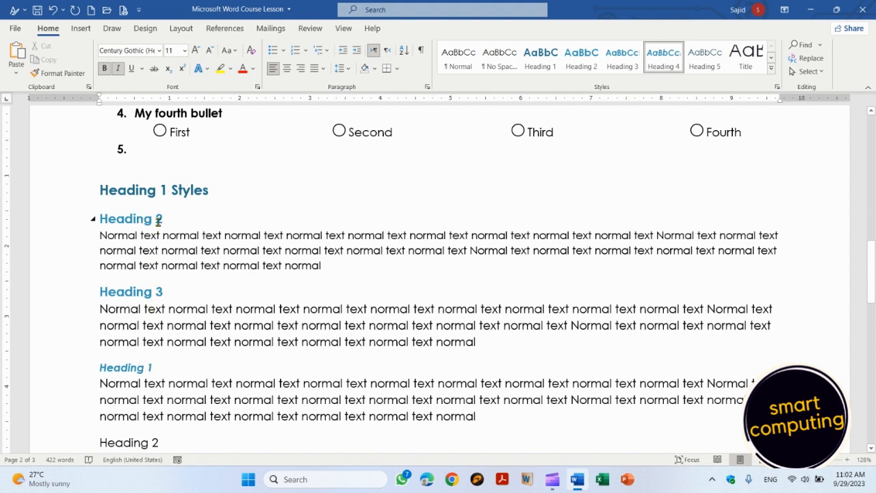
Step: Renumber that heading back to 2 and make the italic heading a Heading 2 titled 'Heading 2'
{"action": "left_click", "coordinate": [165, 290]}
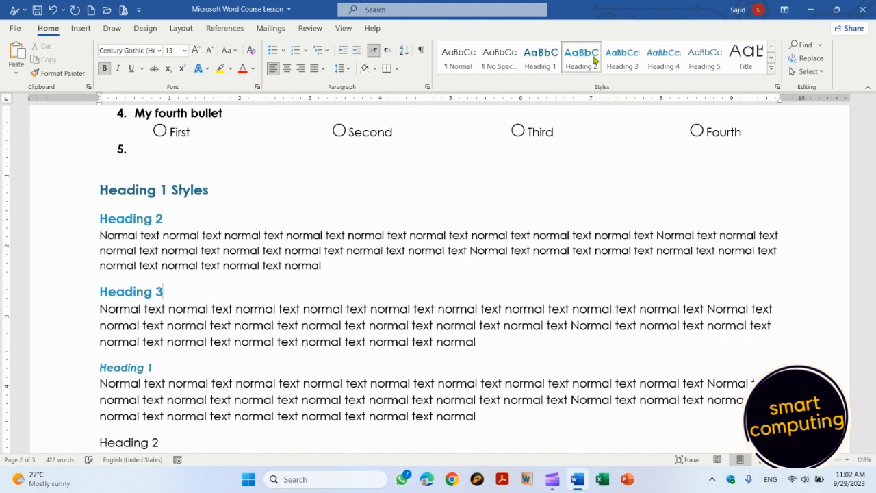
{"action": "key", "text": "BackSpace"}
{"action": "type", "text": "2"}
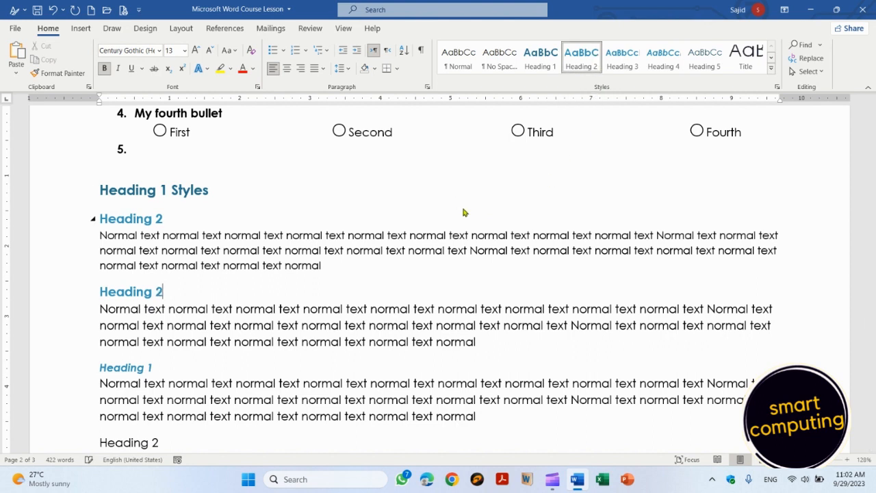
{"action": "left_click", "coordinate": [149, 370]}
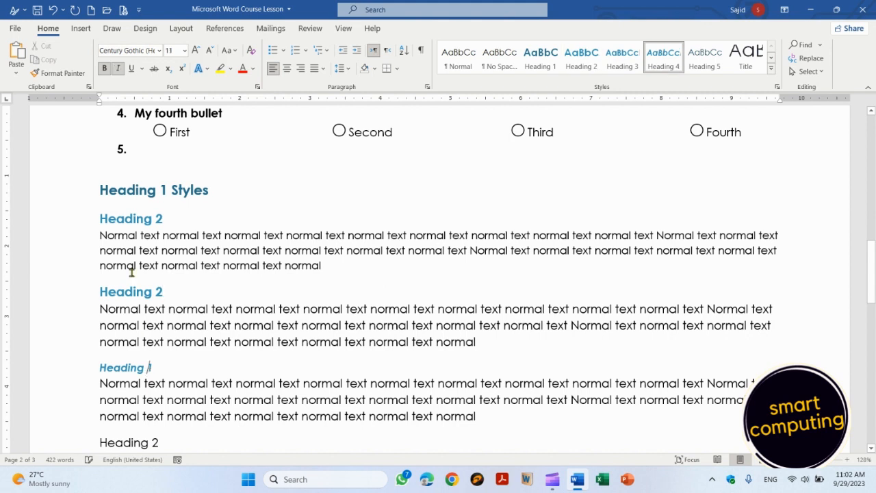
{"action": "left_click", "coordinate": [593, 58]}
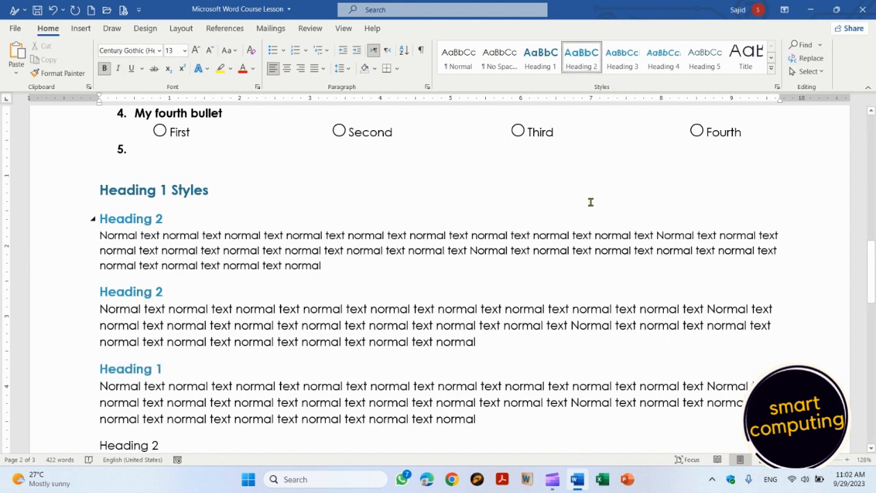
{"action": "key", "text": "End"}
{"action": "key", "text": "BackSpace"}
{"action": "type", "text": "2"}
Step: Apply the Heading 2 style to each of the remaining plain headings
{"action": "key", "text": "Down"}
{"action": "key", "text": "Down"}
{"action": "key", "text": "Down"}
{"action": "key", "text": "Down"}
{"action": "key", "text": "Down"}
{"action": "key", "text": "Down"}
{"action": "key", "text": "Down"}
{"action": "key", "text": "Down"}
{"action": "key", "text": "Down"}
{"action": "key", "text": "Down"}
{"action": "key", "text": "Up"}
{"action": "key", "text": "Up"}
{"action": "key", "text": "Up"}
{"action": "key", "text": "Up"}
{"action": "key", "text": "Up"}
{"action": "key", "text": "Up"}
{"action": "key", "text": "Up"}
{"action": "key", "text": "Up"}
{"action": "key", "text": "Up"}
{"action": "key", "text": "Up"}
{"action": "key", "text": "ctrl+alt+2"}
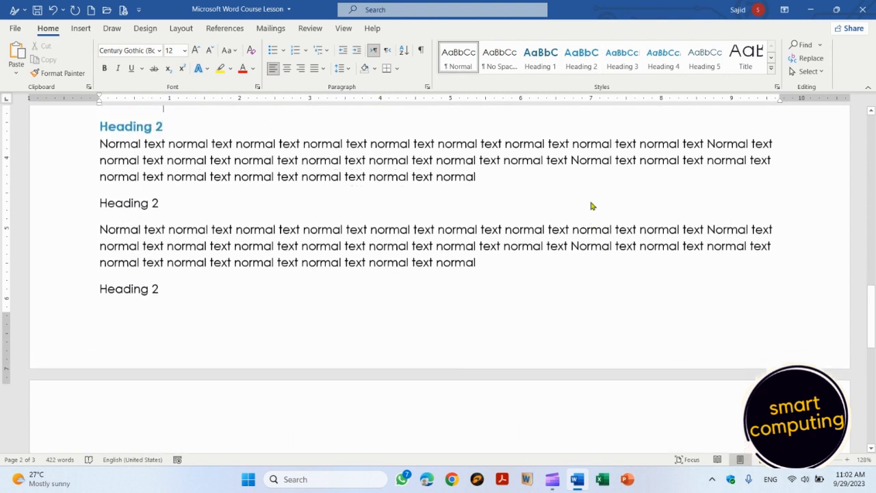
{"action": "key", "text": "Down"}
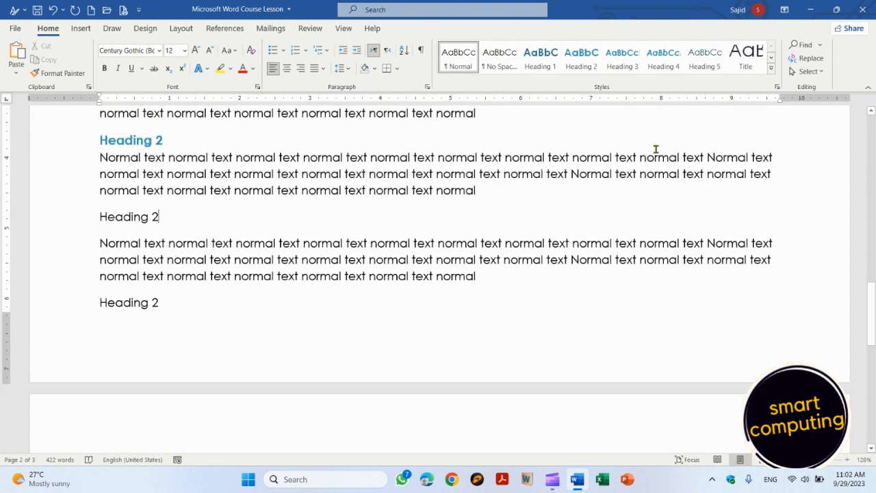
{"action": "left_click", "coordinate": [589, 62]}
{"action": "key", "text": "Down"}
{"action": "key", "text": "Down"}
{"action": "key", "text": "Down"}
{"action": "key", "text": "Down"}
{"action": "left_click", "coordinate": [590, 61]}
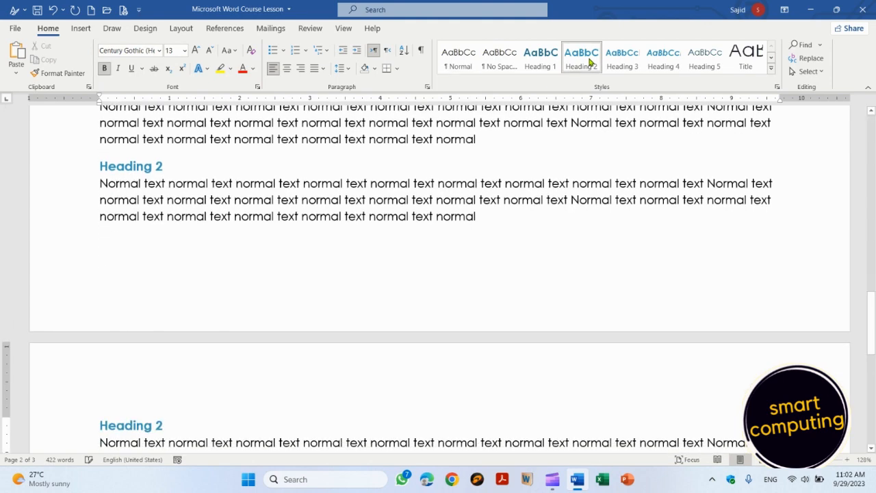
{"action": "key", "text": "Down"}
{"action": "key", "text": "Down"}
{"action": "key", "text": "Down"}
{"action": "key", "text": "Down"}
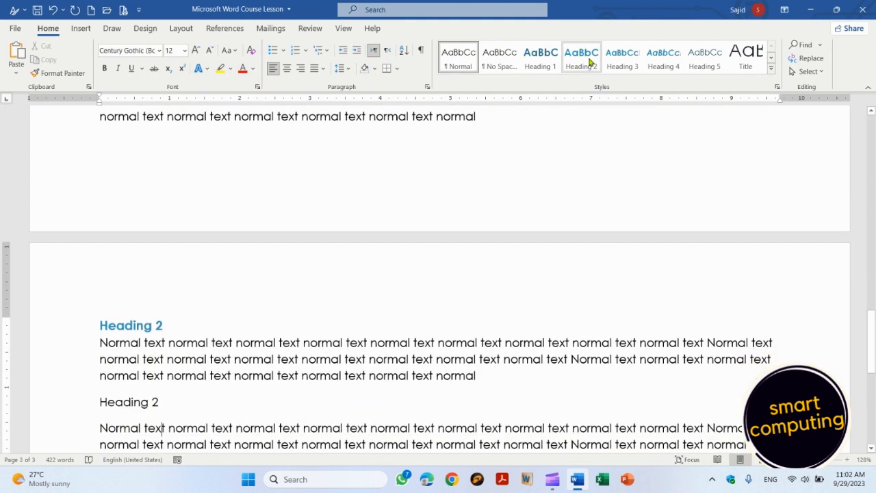
{"action": "left_click", "coordinate": [589, 61]}
{"action": "key", "text": "Down"}
{"action": "key", "text": "Down"}
{"action": "key", "text": "Down"}
{"action": "key", "text": "Down"}
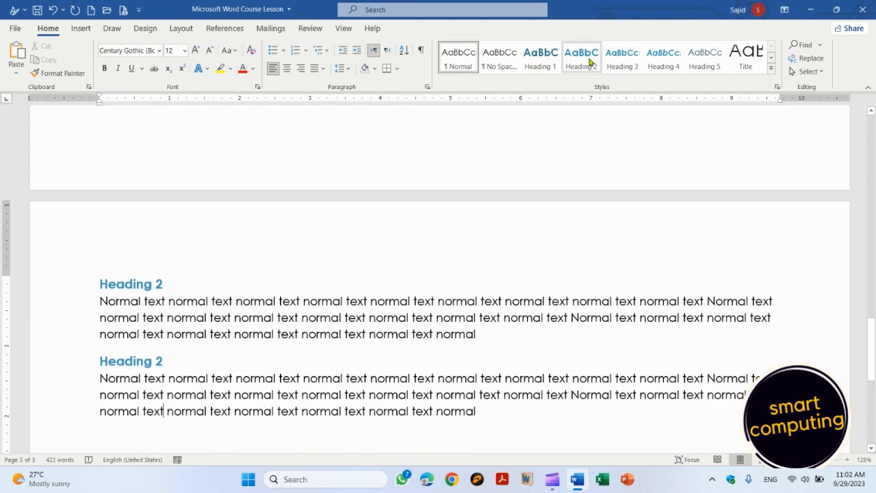
Step: Rename the third heading to 'Heading 3' and give it the Heading 3 style
{"action": "key", "text": "Up"}
{"action": "key", "text": "Up"}
{"action": "key", "text": "Up"}
{"action": "key", "text": "Up"}
{"action": "key", "text": "Up"}
{"action": "key", "text": "Up"}
{"action": "key", "text": "Up"}
{"action": "key", "text": "Up"}
{"action": "key", "text": "Up"}
{"action": "key", "text": "Up"}
{"action": "key", "text": "Up"}
{"action": "key", "text": "Up"}
{"action": "key", "text": "Up"}
{"action": "key", "text": "Up"}
{"action": "key", "text": "Up"}
{"action": "key", "text": "Up"}
{"action": "key", "text": "Up"}
{"action": "key", "text": "Up"}
{"action": "key", "text": "Up"}
{"action": "key", "text": "Up"}
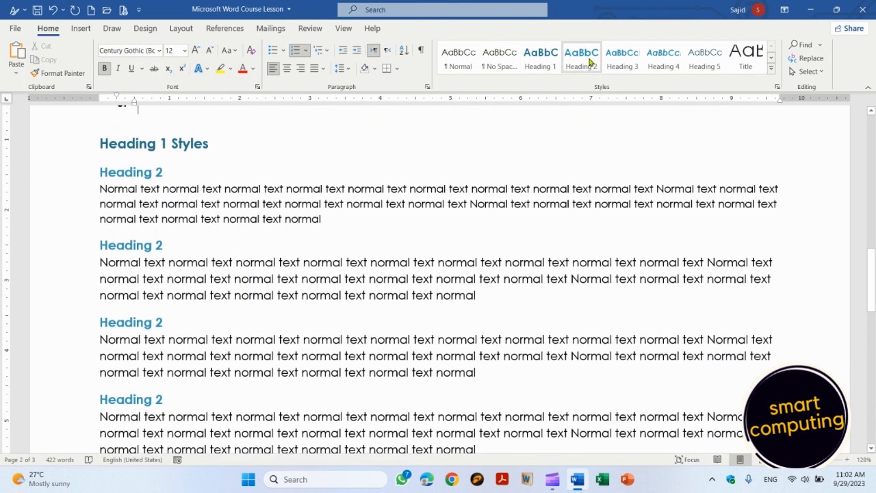
{"action": "key", "text": "Up"}
{"action": "key", "text": "Up"}
{"action": "key", "text": "Up"}
{"action": "key", "text": "Left"}
{"action": "key", "text": "Left"}
{"action": "key", "text": "Left"}
{"action": "key", "text": "Left"}
{"action": "key", "text": "Left"}
{"action": "key", "text": "Left"}
{"action": "key", "text": "Left"}
{"action": "key", "text": "Left"}
{"action": "key", "text": "Left"}
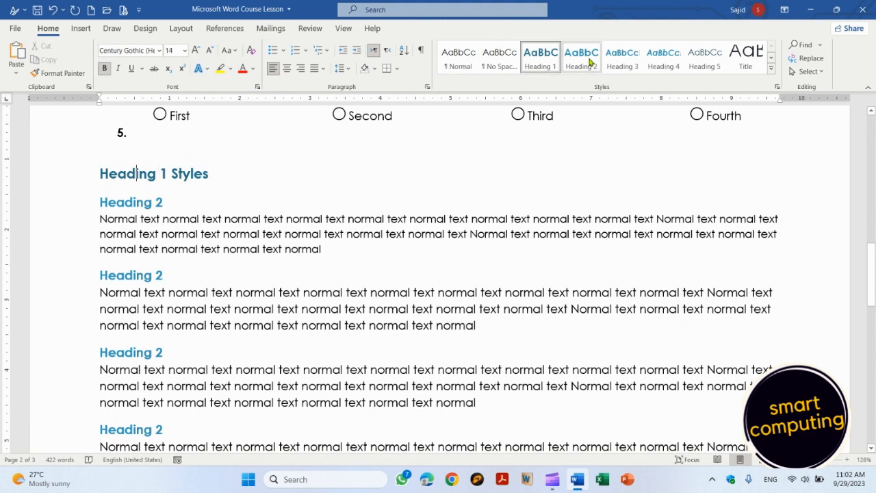
{"action": "key", "text": "Down"}
{"action": "key", "text": "Down"}
{"action": "key", "text": "Down"}
{"action": "key", "text": "Down"}
{"action": "key", "text": "Down"}
{"action": "key", "text": "Down"}
{"action": "key", "text": "Down"}
{"action": "key", "text": "Down"}
{"action": "key", "text": "Down"}
{"action": "key", "text": "Down"}
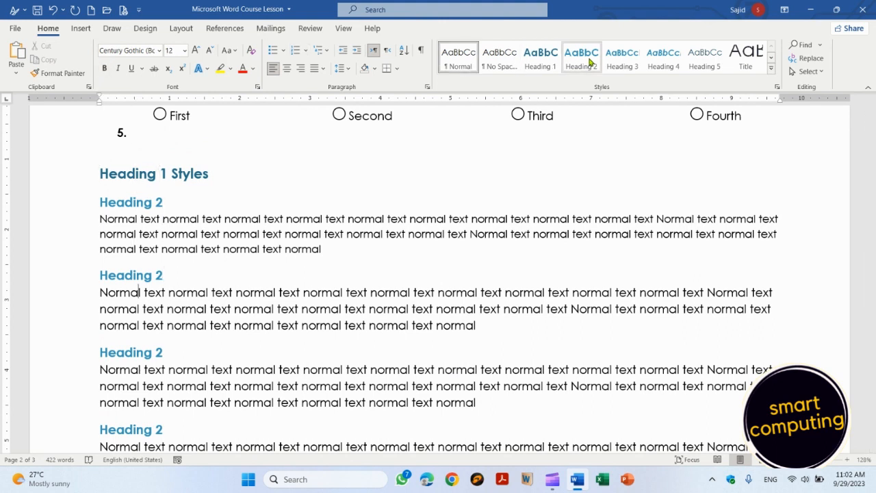
{"action": "key", "text": "Right"}
{"action": "key", "text": "Right"}
{"action": "key", "text": "Right"}
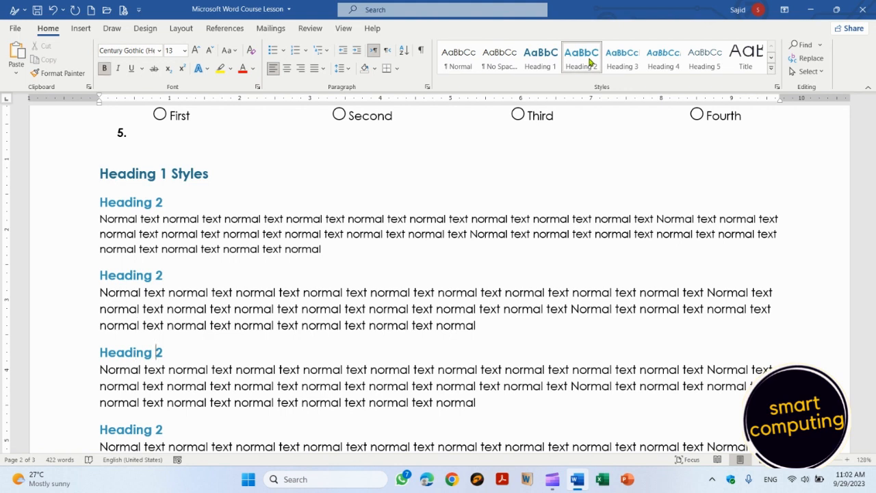
{"action": "key", "text": "BackSpace"}
{"action": "type", "text": "3"}
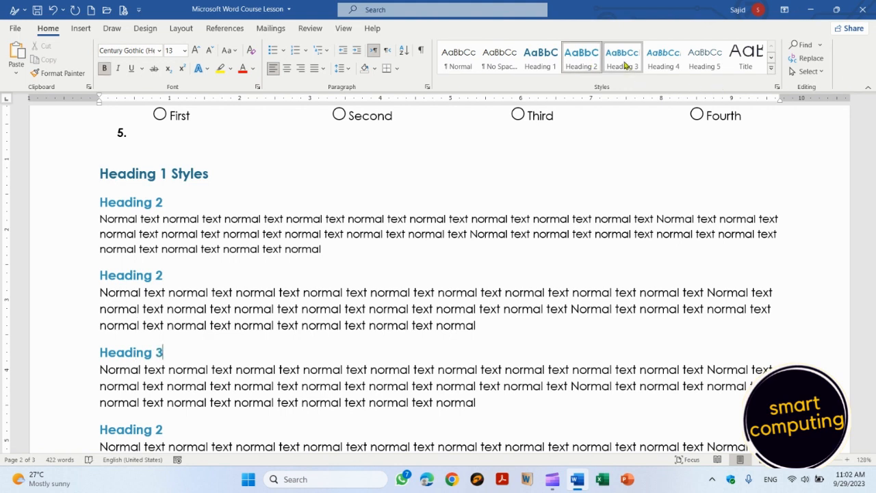
{"action": "left_click", "coordinate": [622, 60]}
Step: Rename the heading on the next page to 'Heading 3' and apply the Heading 3 style
{"action": "key", "text": "Down"}
{"action": "key", "text": "Down"}
{"action": "key", "text": "Down"}
{"action": "key", "text": "Down"}
{"action": "key", "text": "Down"}
{"action": "key", "text": "Down"}
{"action": "key", "text": "Down"}
{"action": "key", "text": "Down"}
{"action": "key", "text": "Down"}
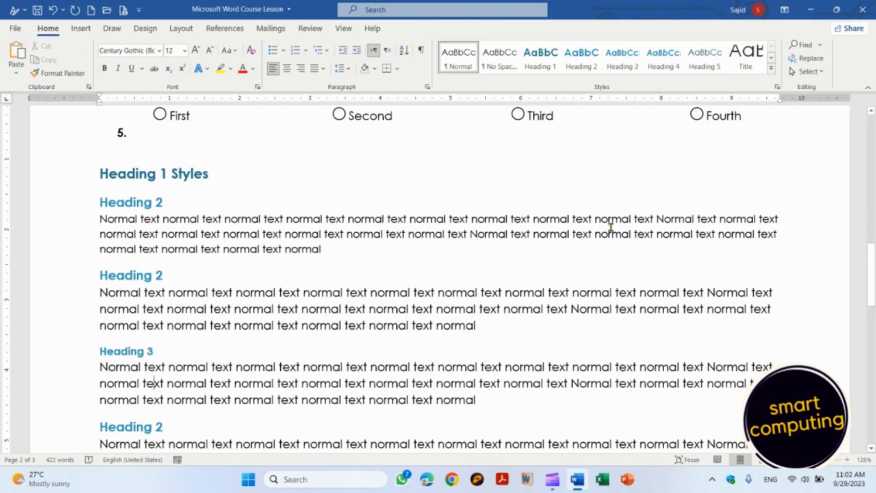
{"action": "key", "text": "Up"}
{"action": "key", "text": "End"}
{"action": "key", "text": "BackSpace"}
{"action": "type", "text": "3"}
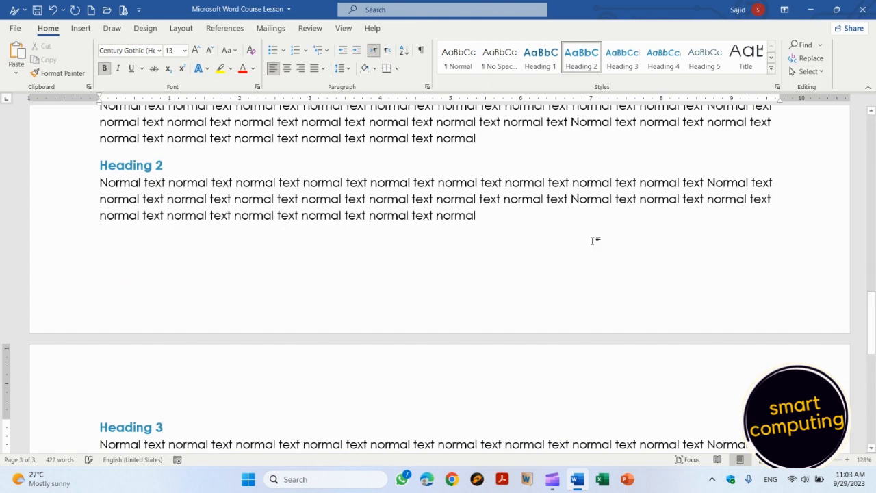
{"action": "left_click", "coordinate": [630, 55]}
{"action": "key", "text": "Down"}
{"action": "key", "text": "Down"}
{"action": "key", "text": "Down"}
{"action": "key", "text": "Down"}
{"action": "key", "text": "Down"}
{"action": "key", "text": "Down"}
{"action": "key", "text": "Down"}
{"action": "key", "text": "Down"}
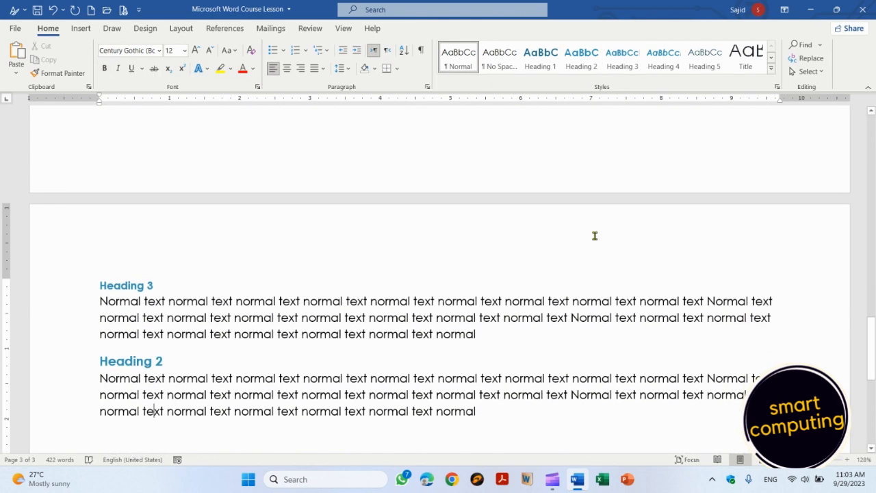
{"action": "key", "text": "Up"}
{"action": "key", "text": "Up"}
{"action": "key", "text": "Up"}
{"action": "key", "text": "Up"}
{"action": "key", "text": "Up"}
{"action": "key", "text": "Up"}
{"action": "key", "text": "Up"}
{"action": "key", "text": "Up"}
{"action": "key", "text": "Up"}
{"action": "key", "text": "Up"}
{"action": "key", "text": "Up"}
{"action": "key", "text": "Up"}
{"action": "key", "text": "Up"}
{"action": "key", "text": "Up"}
{"action": "key", "text": "Up"}
{"action": "key", "text": "Up"}
{"action": "key", "text": "Up"}
{"action": "key", "text": "Up"}
{"action": "key", "text": "Up"}
{"action": "key", "text": "Up"}
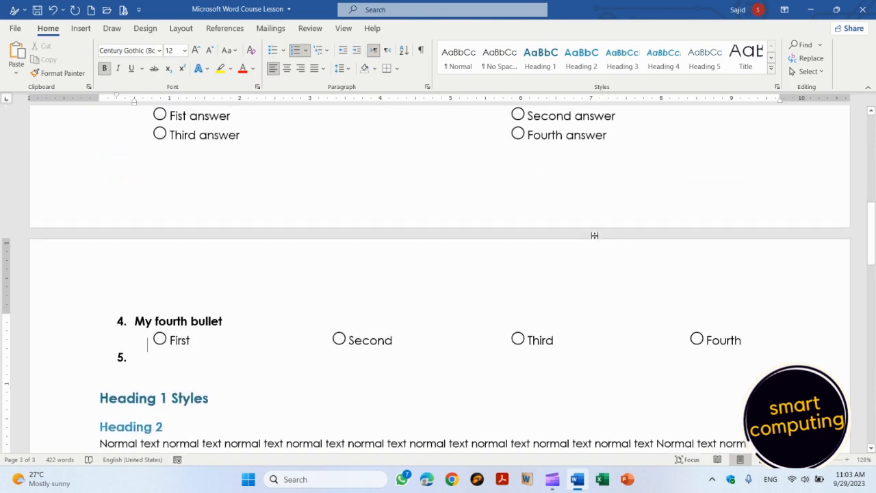
{"action": "key", "text": "Down"}
{"action": "key", "text": "Down"}
{"action": "key", "text": "Down"}
{"action": "key", "text": "Down"}
{"action": "key", "text": "Down"}
{"action": "key", "text": "Down"}
{"action": "key", "text": "Down"}
{"action": "key", "text": "Down"}
{"action": "key", "text": "Down"}
{"action": "key", "text": "Down"}
{"action": "key", "text": "Down"}
{"action": "key", "text": "Down"}
{"action": "key", "text": "Down"}
{"action": "key", "text": "Down"}
{"action": "key", "text": "Down"}
{"action": "key", "text": "Down"}
{"action": "key", "text": "Down"}
{"action": "key", "text": "Down"}
{"action": "key", "text": "Down"}
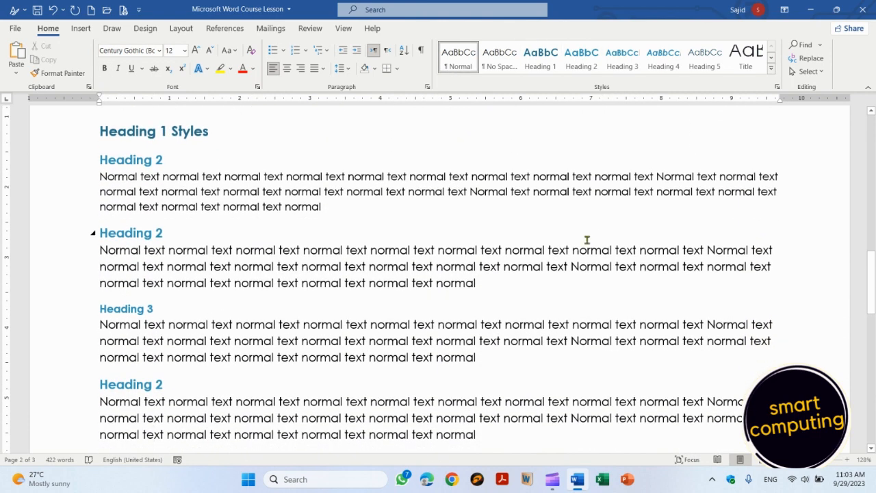
{"action": "left_click", "coordinate": [101, 159]}
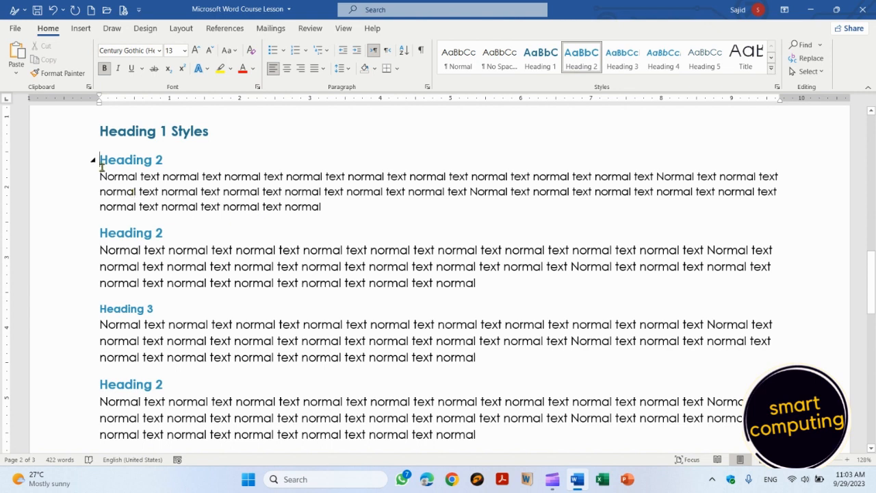
{"action": "left_click_drag", "start_coordinate": [99, 160], "coordinate": [177, 157]}
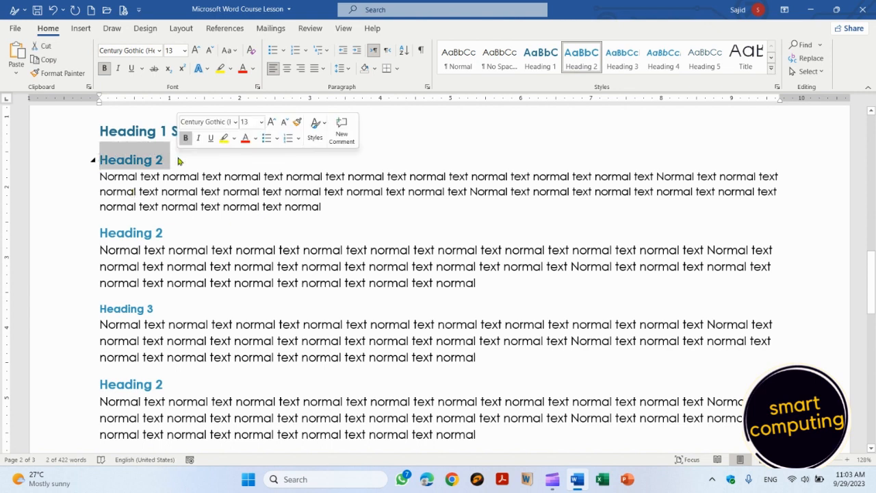
{"action": "left_click", "coordinate": [253, 69]}
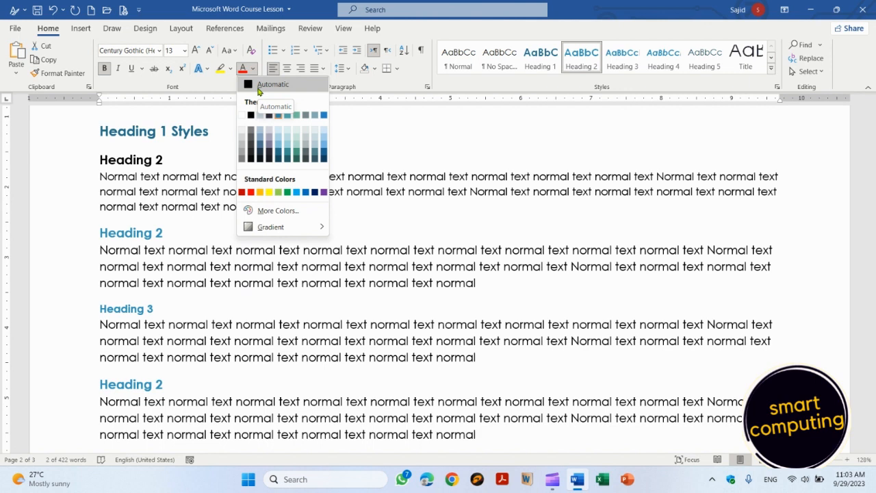
{"action": "left_click", "coordinate": [371, 135]}
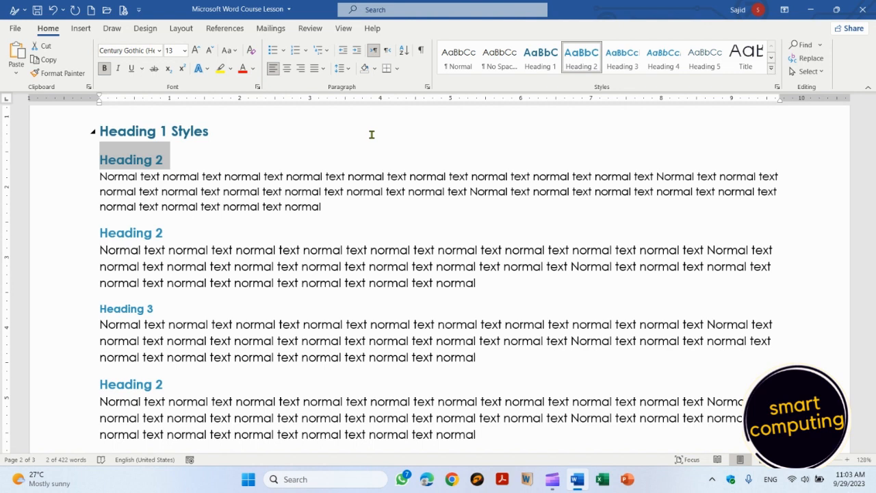
{"action": "right_click", "coordinate": [588, 62]}
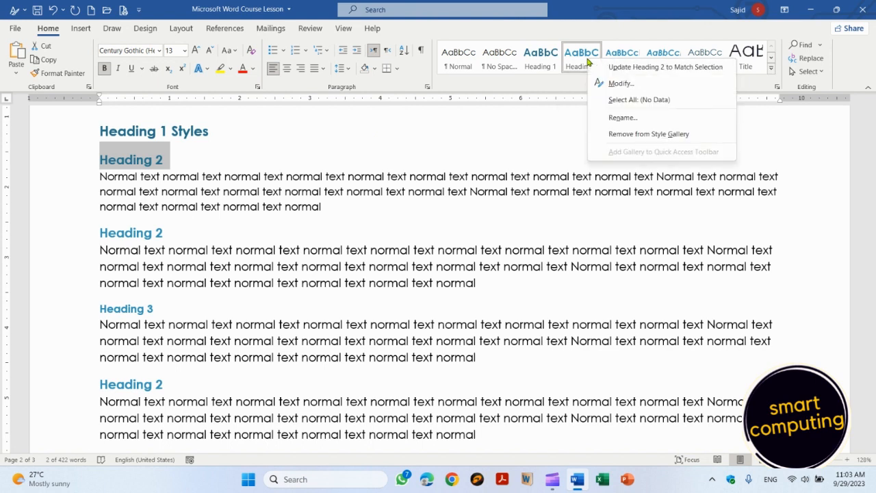
{"action": "left_click", "coordinate": [619, 83]}
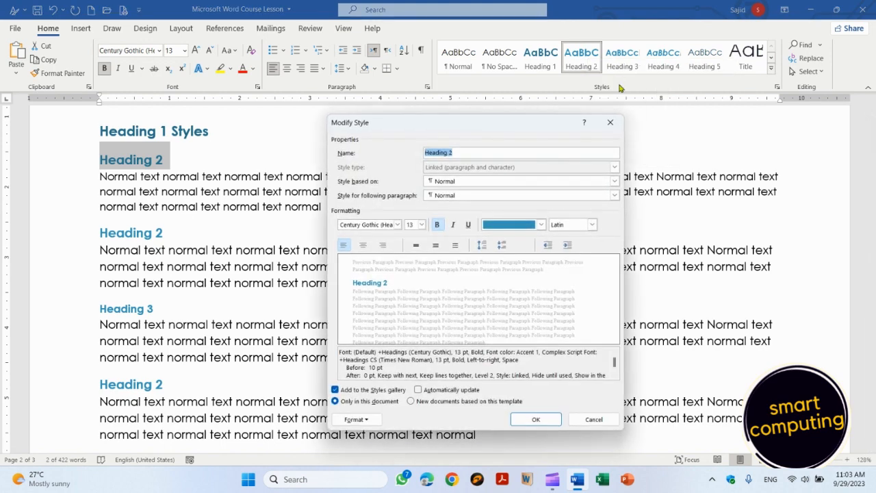
{"action": "left_click", "coordinate": [541, 228]}
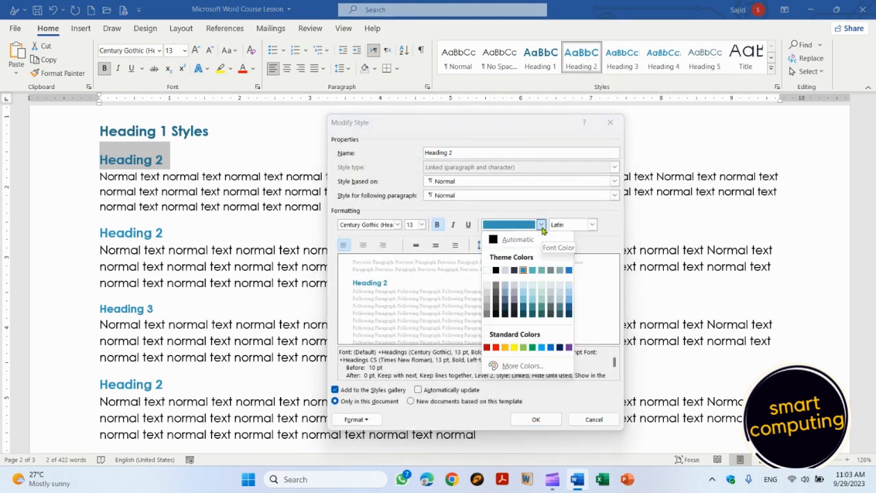
{"action": "left_click", "coordinate": [518, 241]}
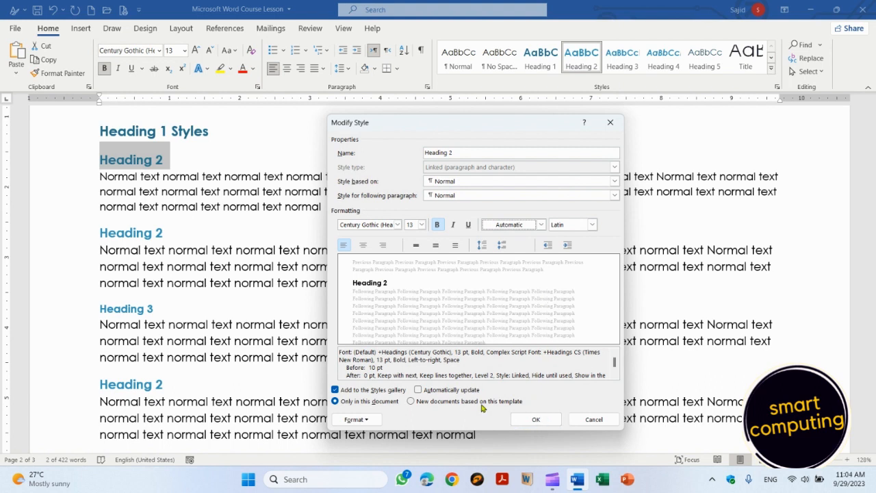
{"action": "left_click", "coordinate": [418, 390]}
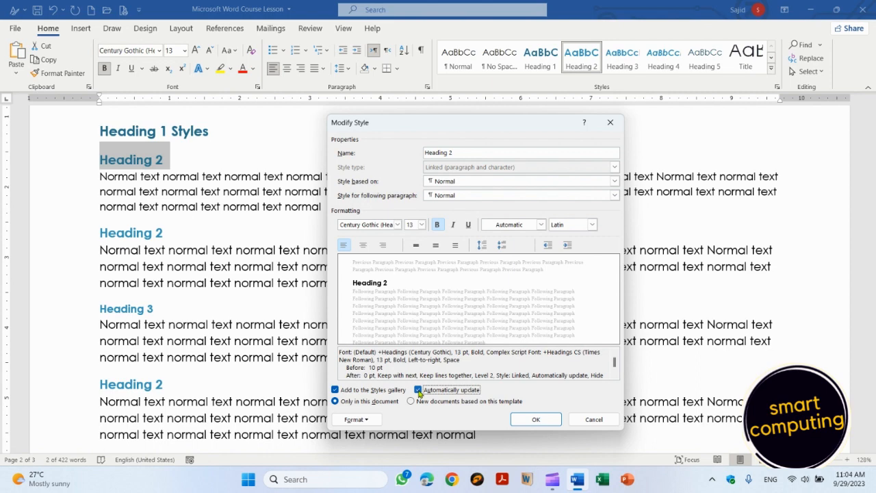
{"action": "left_click", "coordinate": [539, 422]}
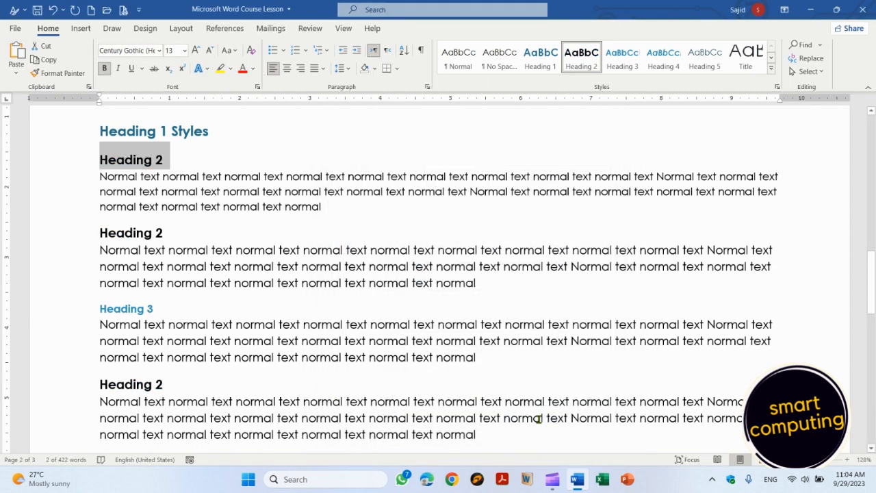
{"action": "key", "text": "Left"}
{"action": "key", "text": "Down"}
{"action": "key", "text": "Down"}
{"action": "key", "text": "Down"}
{"action": "key", "text": "Down"}
{"action": "key", "text": "Down"}
{"action": "key", "text": "Down"}
{"action": "key", "text": "Down"}
{"action": "key", "text": "Down"}
{"action": "key", "text": "Down"}
{"action": "key", "text": "Down"}
{"action": "key", "text": "Down"}
{"action": "key", "text": "Down"}
{"action": "key", "text": "Down"}
{"action": "key", "text": "Down"}
{"action": "key", "text": "Down"}
{"action": "key", "text": "Down"}
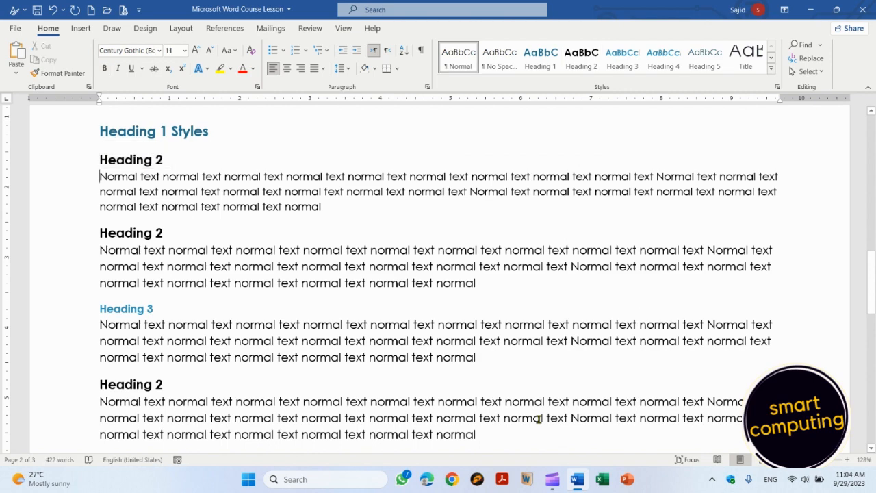
{"action": "key", "text": "Down"}
{"action": "key", "text": "Down"}
{"action": "key", "text": "Down"}
{"action": "key", "text": "Down"}
{"action": "key", "text": "Down"}
{"action": "key", "text": "Down"}
{"action": "key", "text": "Down"}
{"action": "key", "text": "Down"}
{"action": "key", "text": "Down"}
{"action": "key", "text": "Down"}
{"action": "key", "text": "Down"}
{"action": "key", "text": "Down"}
{"action": "key", "text": "Down"}
{"action": "key", "text": "Down"}
{"action": "key", "text": "Down"}
{"action": "key", "text": "Down"}
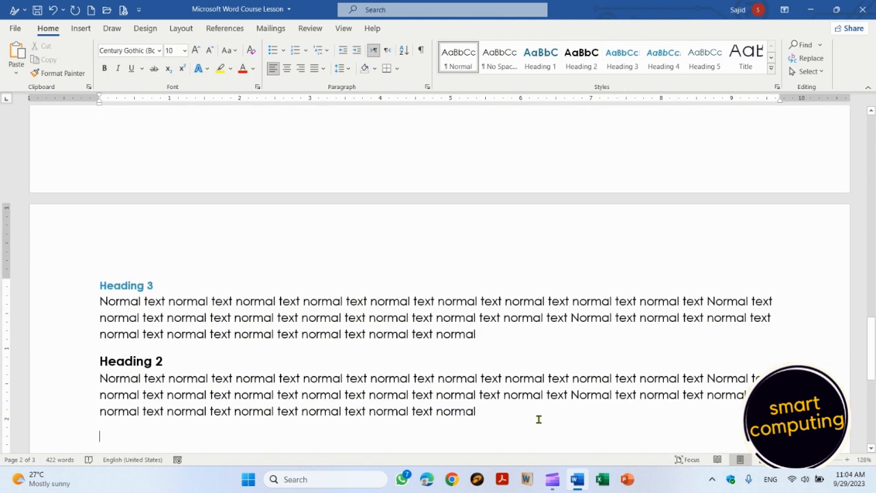
{"action": "key", "text": "Up"}
{"action": "key", "text": "Up"}
{"action": "key", "text": "Up"}
{"action": "key", "text": "Up"}
{"action": "key", "text": "Up"}
{"action": "key", "text": "Up"}
{"action": "key", "text": "Up"}
{"action": "key", "text": "Up"}
{"action": "key", "text": "Up"}
{"action": "key", "text": "Up"}
{"action": "key", "text": "Up"}
{"action": "key", "text": "Up"}
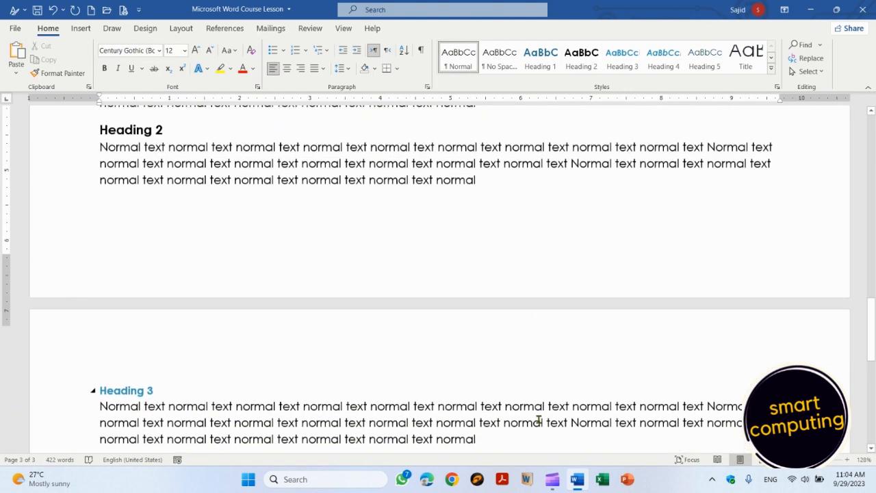
{"action": "key", "text": "Up"}
{"action": "key", "text": "Up"}
{"action": "key", "text": "Up"}
{"action": "key", "text": "Up"}
{"action": "key", "text": "Up"}
{"action": "key", "text": "Up"}
{"action": "key", "text": "Up"}
{"action": "key", "text": "Up"}
{"action": "key", "text": "Up"}
{"action": "key", "text": "Up"}
{"action": "key", "text": "Down"}
{"action": "key", "text": "Down"}
{"action": "key", "text": "Down"}
{"action": "key", "text": "Down"}
{"action": "key", "text": "Down"}
{"action": "key", "text": "Down"}
{"action": "key", "text": "Down"}
{"action": "key", "text": "Down"}
{"action": "key", "text": "Down"}
{"action": "key", "text": "Down"}
{"action": "key", "text": "Down"}
{"action": "key", "text": "Down"}
{"action": "key", "text": "Down"}
{"action": "key", "text": "Down"}
{"action": "key", "text": "Down"}
{"action": "key", "text": "Down"}
{"action": "key", "text": "Down"}
{"action": "key", "text": "Down"}
{"action": "key", "text": "Up"}
{"action": "key", "text": "Up"}
{"action": "key", "text": "Up"}
{"action": "key", "text": "Up"}
{"action": "key", "text": "Up"}
{"action": "key", "text": "Up"}
{"action": "key", "text": "Up"}
{"action": "key", "text": "Up"}
{"action": "key", "text": "Up"}
{"action": "key", "text": "Up"}
{"action": "key", "text": "Up"}
{"action": "key", "text": "Up"}
{"action": "key", "text": "Up"}
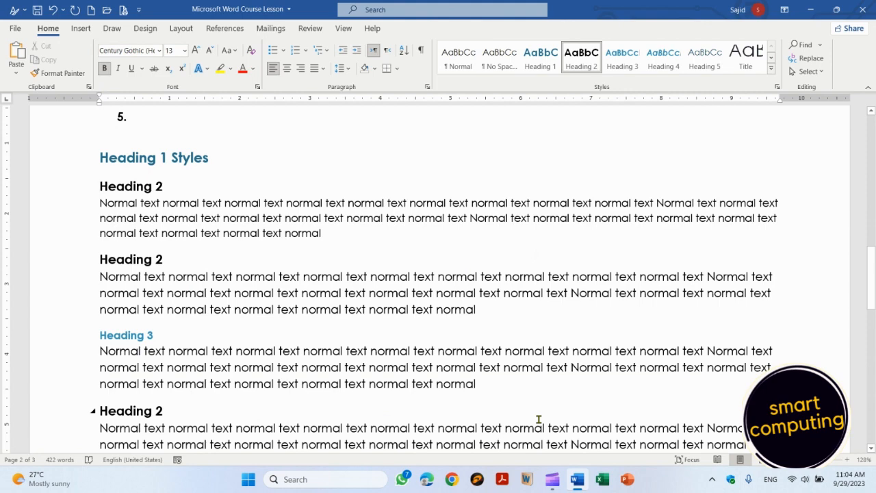
Step: Modify the Heading 2 style to use a 14 pt font size
{"action": "right_click", "coordinate": [589, 63]}
{"action": "left_click", "coordinate": [617, 83]}
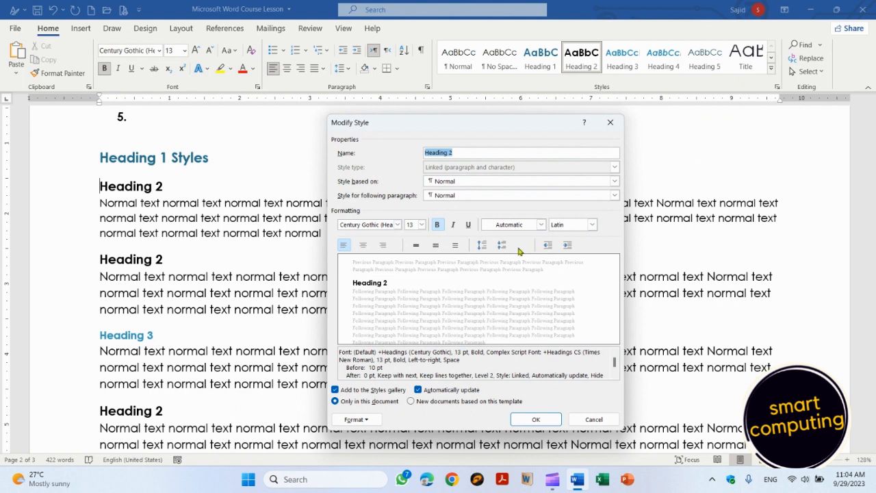
{"action": "left_click", "coordinate": [421, 225]}
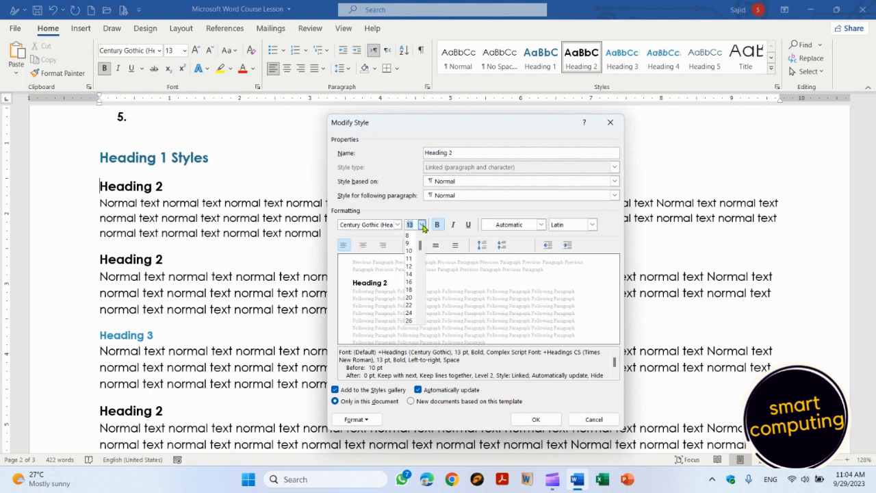
{"action": "left_click", "coordinate": [410, 274]}
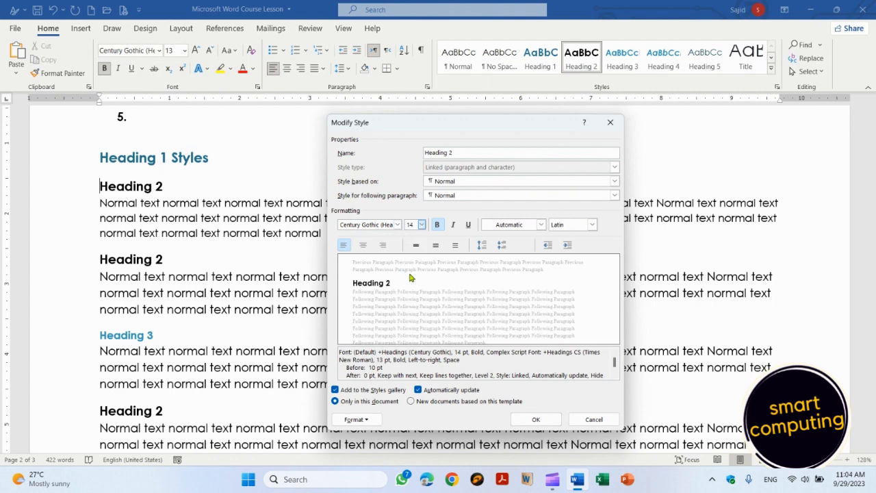
{"action": "left_click", "coordinate": [536, 419]}
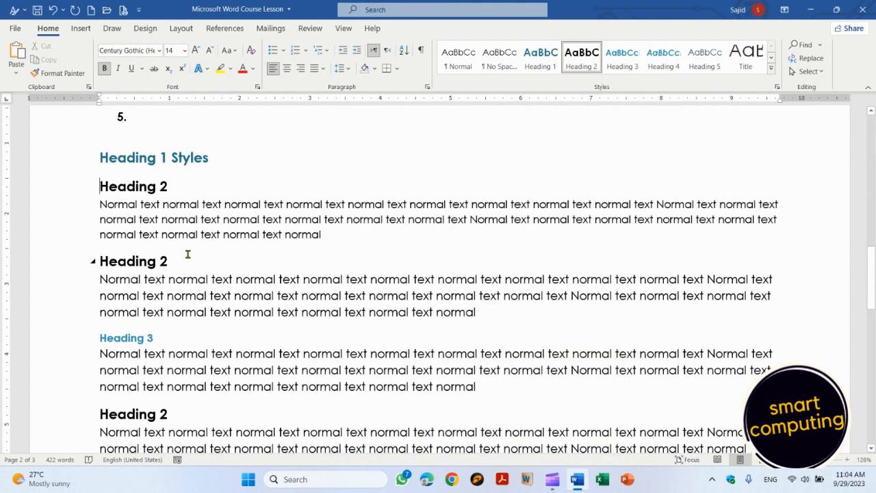
Step: Check the body text and the Heading 2 headings on both pages for the new 14 pt size
{"action": "left_click", "coordinate": [148, 273]}
{"action": "left_click", "coordinate": [148, 261]}
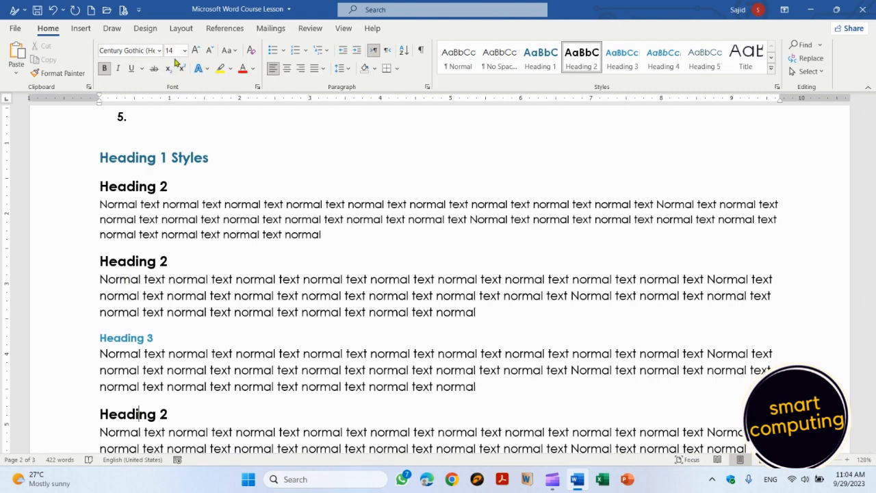
{"action": "left_click", "coordinate": [871, 437]}
{"action": "left_click", "coordinate": [150, 409]}
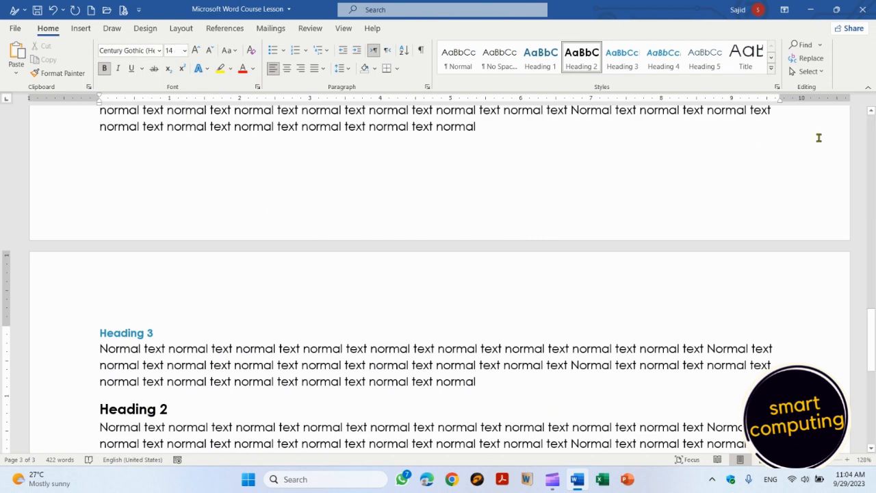
{"action": "left_click", "coordinate": [871, 123]}
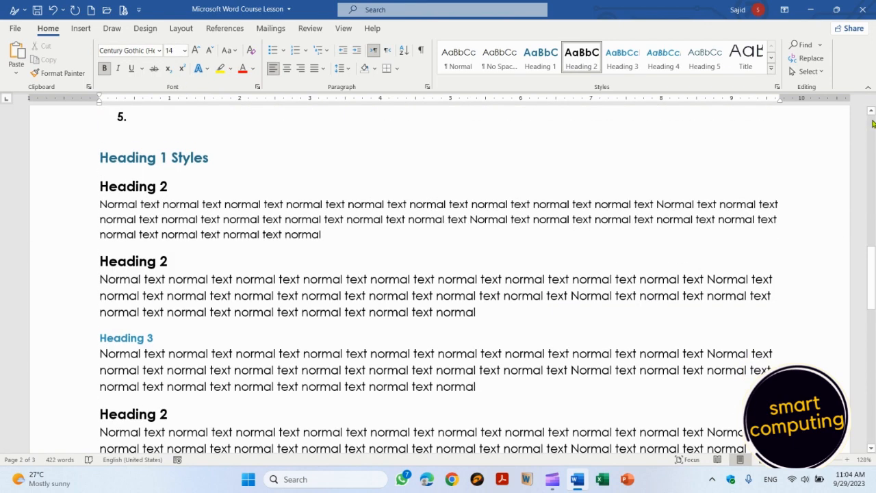
{"action": "left_click_drag", "start_coordinate": [103, 186], "coordinate": [191, 231]}
{"action": "key", "text": "Left"}
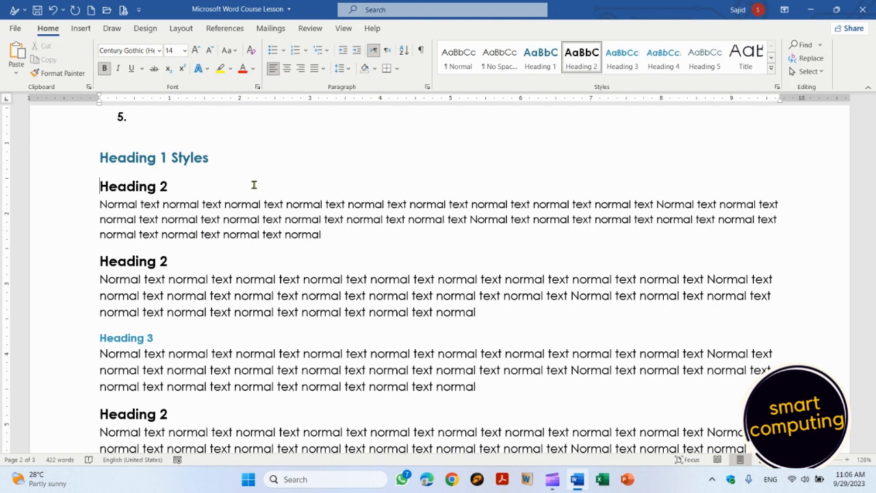
{"action": "left_click", "coordinate": [810, 60]}
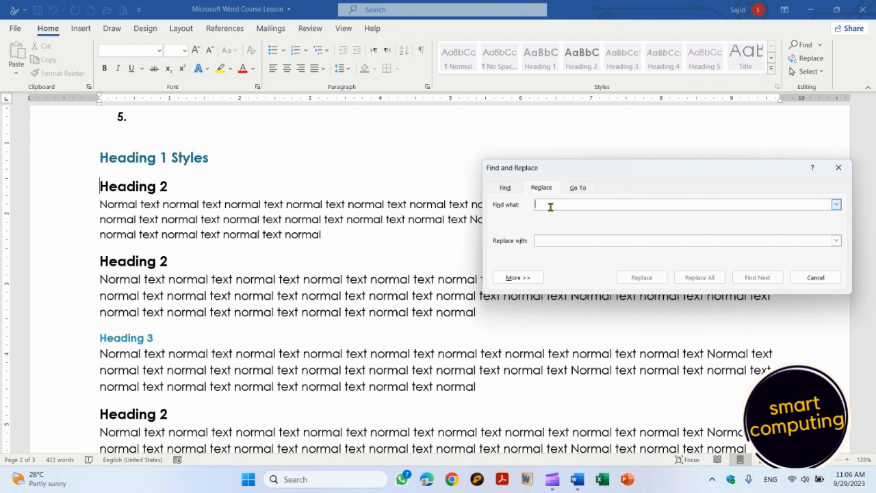
{"action": "type", "text": "systematic review"}
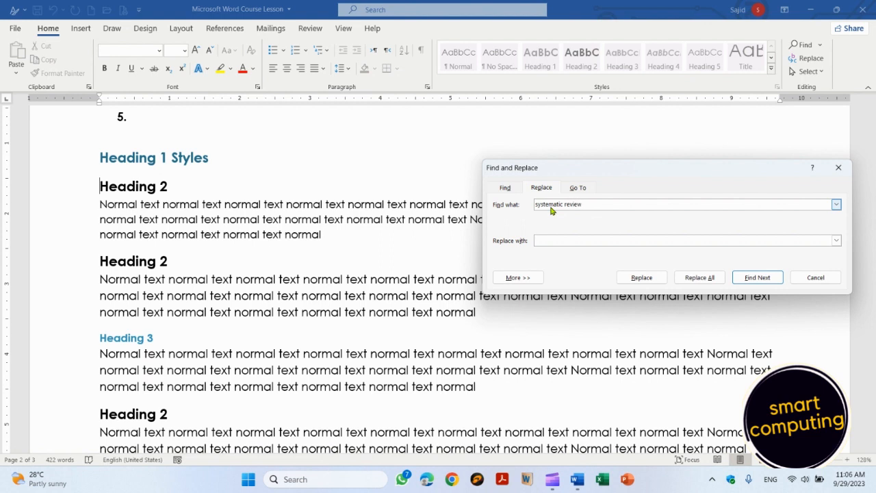
{"action": "type", "text": "systematic literature review"}
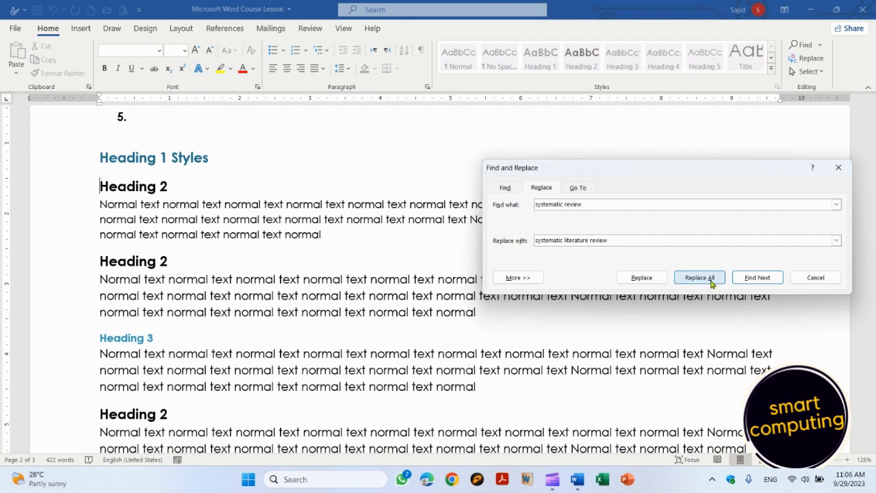
{"action": "left_click", "coordinate": [838, 168]}
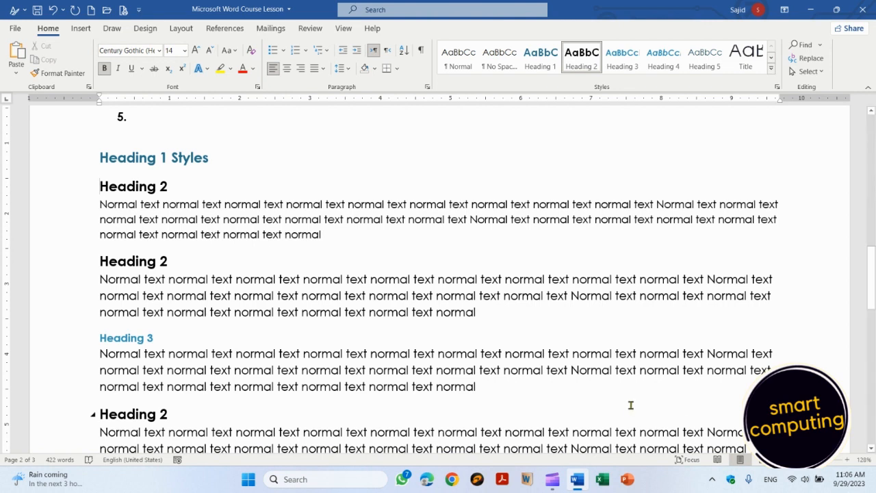
Step: Modify Heading 3 to a dark grey font colour with Automatically update turned on
{"action": "left_click", "coordinate": [139, 338]}
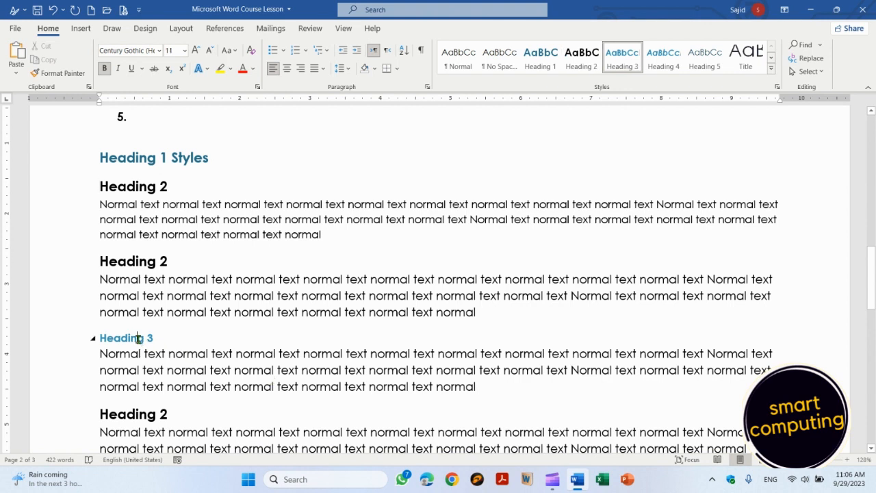
{"action": "right_click", "coordinate": [634, 66]}
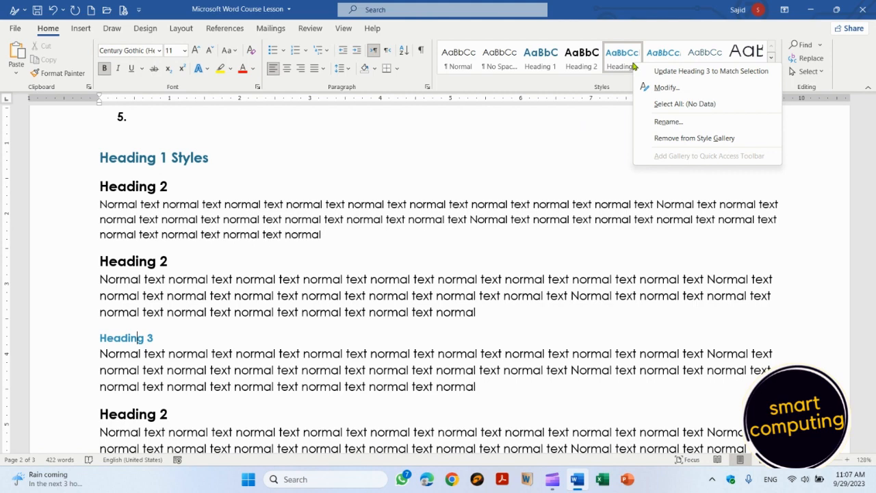
{"action": "left_click", "coordinate": [661, 87]}
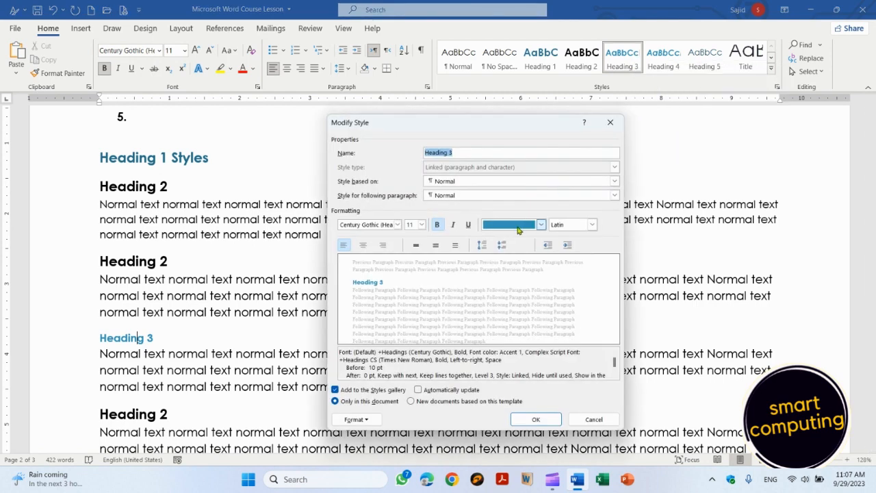
{"action": "left_click", "coordinate": [539, 226]}
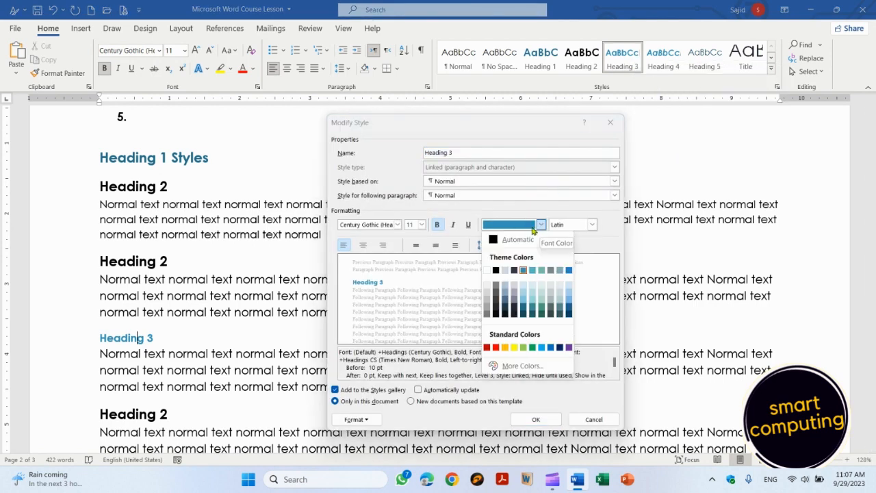
{"action": "left_click", "coordinate": [520, 241]}
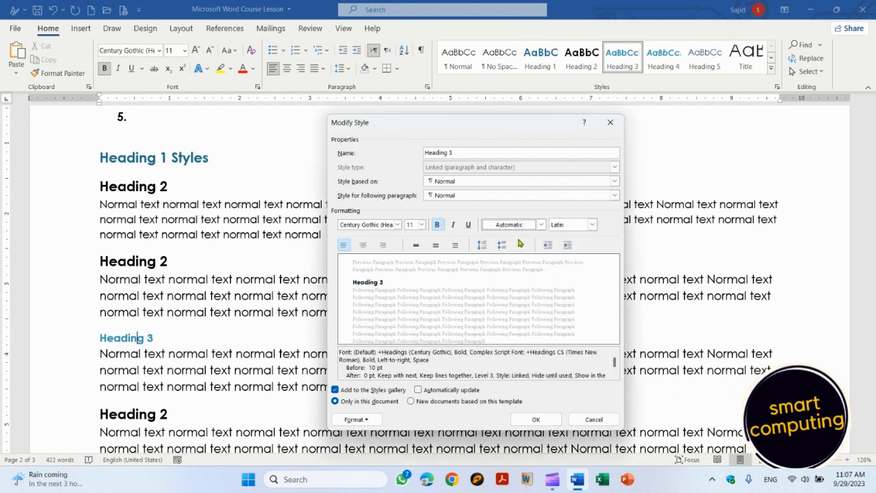
{"action": "left_click", "coordinate": [540, 226]}
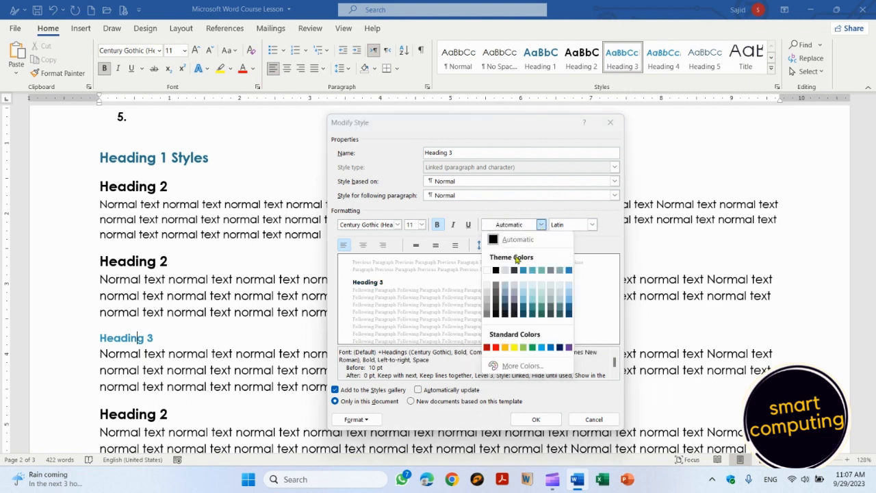
{"action": "left_click", "coordinate": [496, 296]}
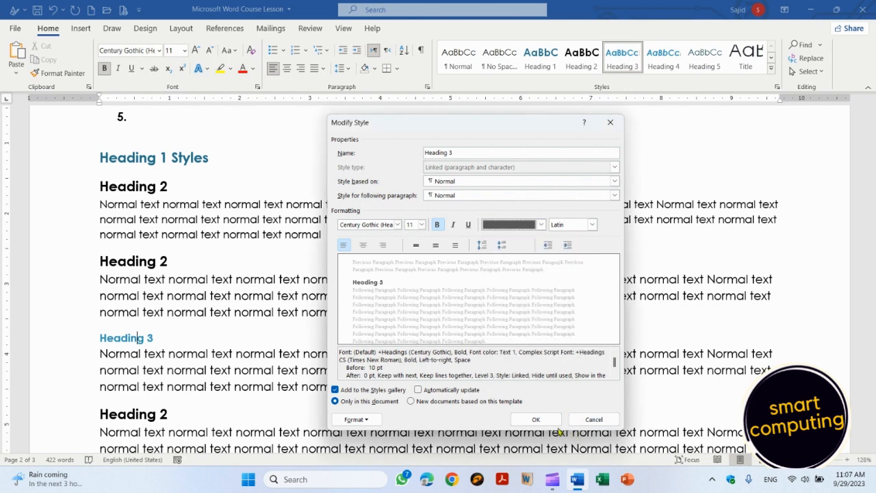
{"action": "left_click", "coordinate": [466, 390]}
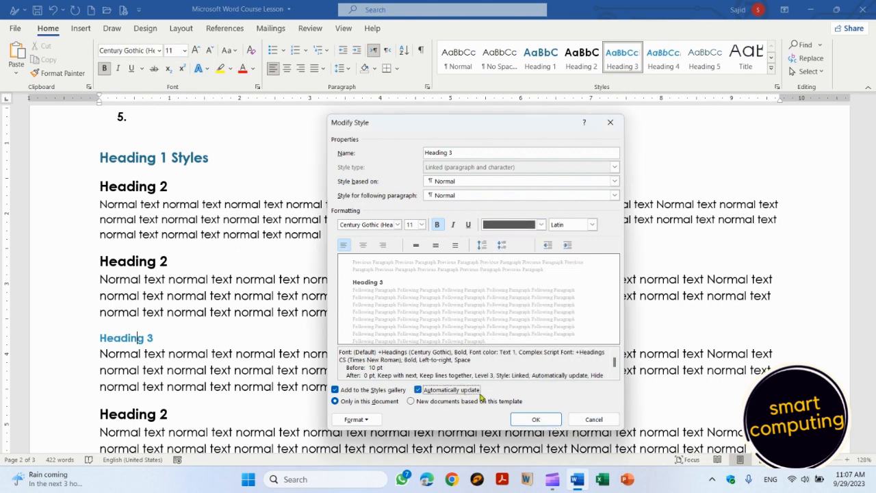
{"action": "left_click", "coordinate": [535, 418]}
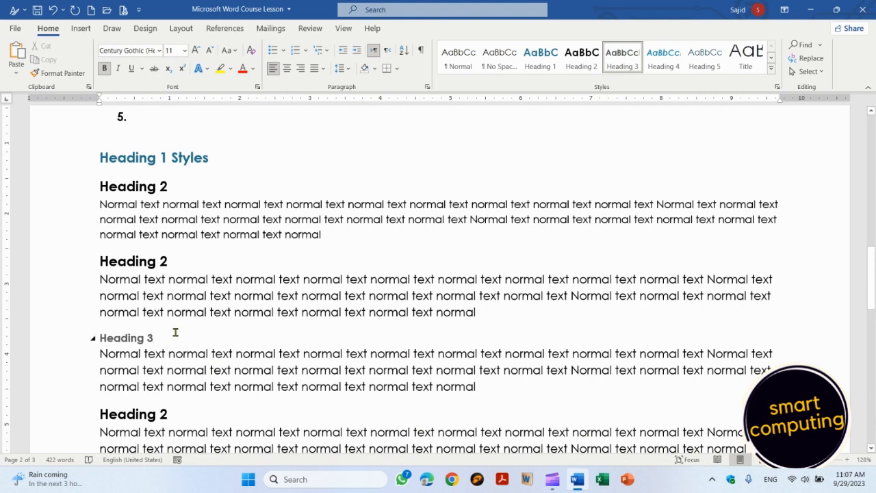
{"action": "scroll", "coordinate": [175, 332], "scroll_direction": "down", "scroll_amount": 8}
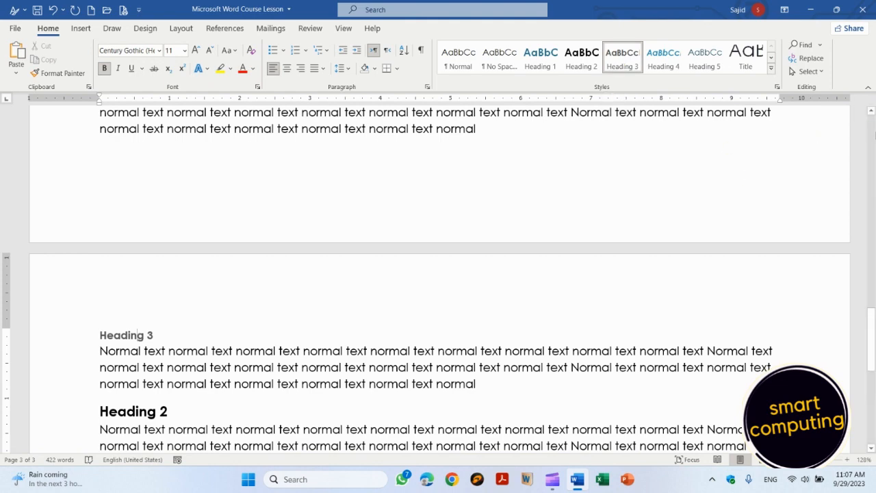
Step: Select the first Heading 2 line and remove its bold formatting
{"action": "scroll", "coordinate": [874, 134], "scroll_direction": "up", "scroll_amount": 5}
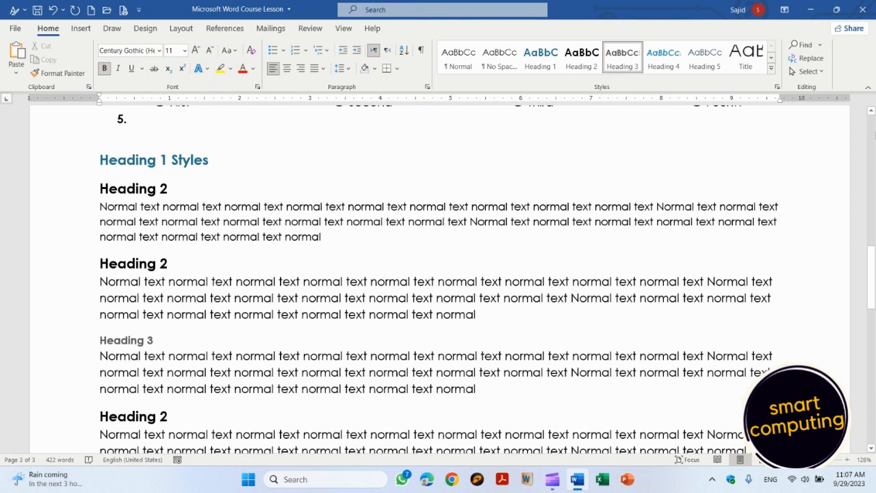
{"action": "left_click", "coordinate": [103, 188]}
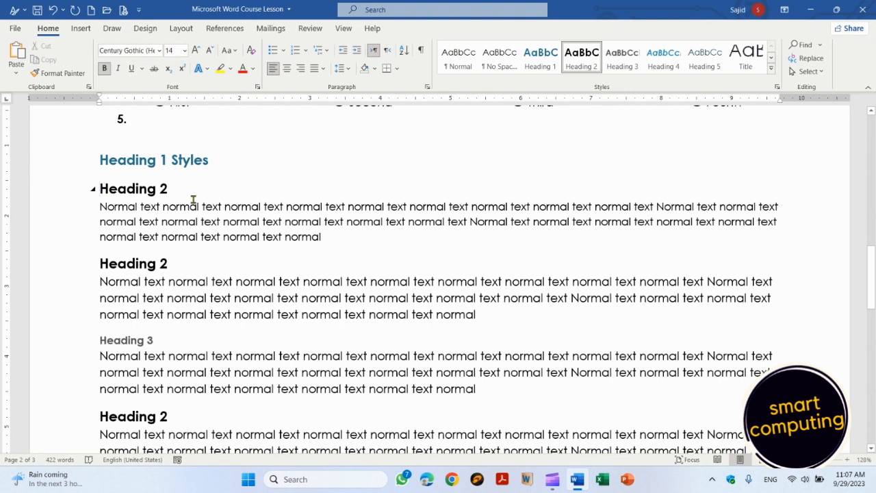
{"action": "left_click_drag", "start_coordinate": [99, 188], "coordinate": [183, 197]}
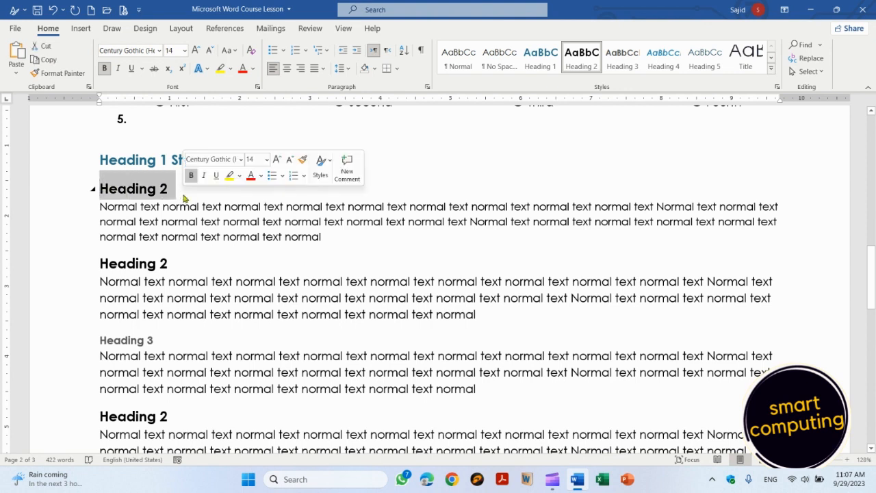
{"action": "left_click", "coordinate": [106, 68]}
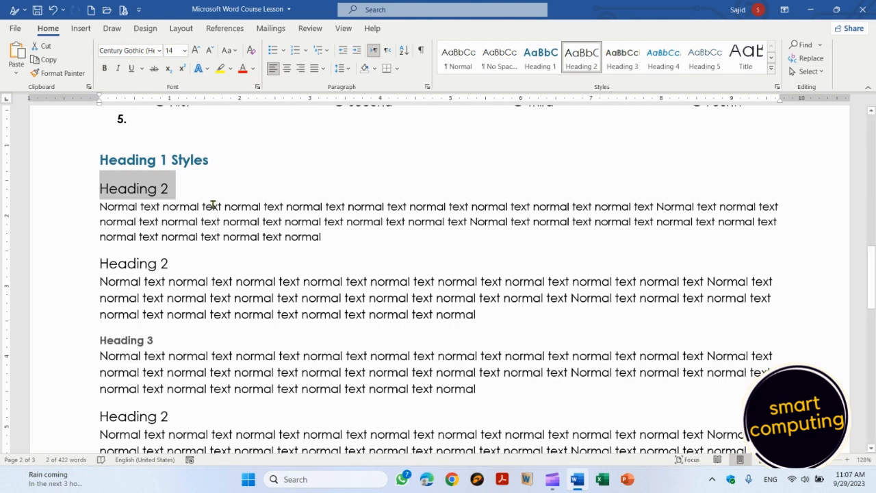
Step: Delete the stray '/' line and its empty paragraph below 'Heading 1 Styles'
{"action": "scroll", "coordinate": [213, 205], "scroll_direction": "down", "scroll_amount": 1}
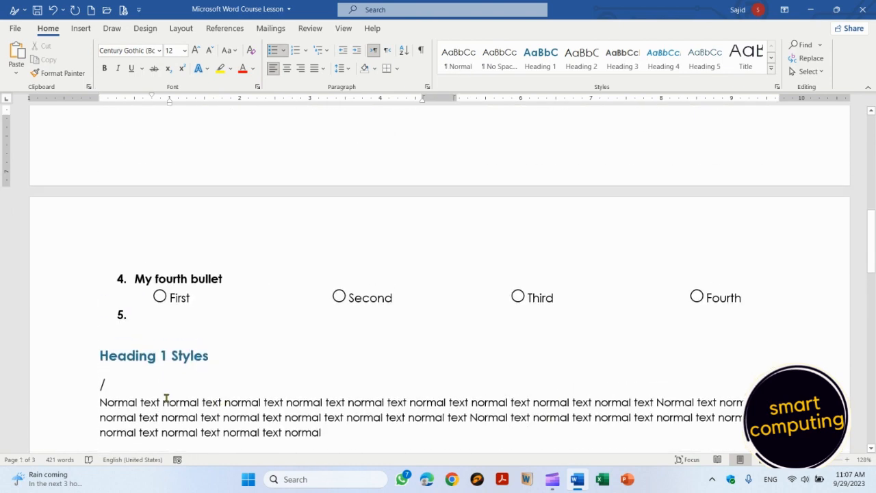
{"action": "left_click", "coordinate": [137, 387]}
{"action": "key", "text": "BackSpace"}
{"action": "key", "text": "Delete"}
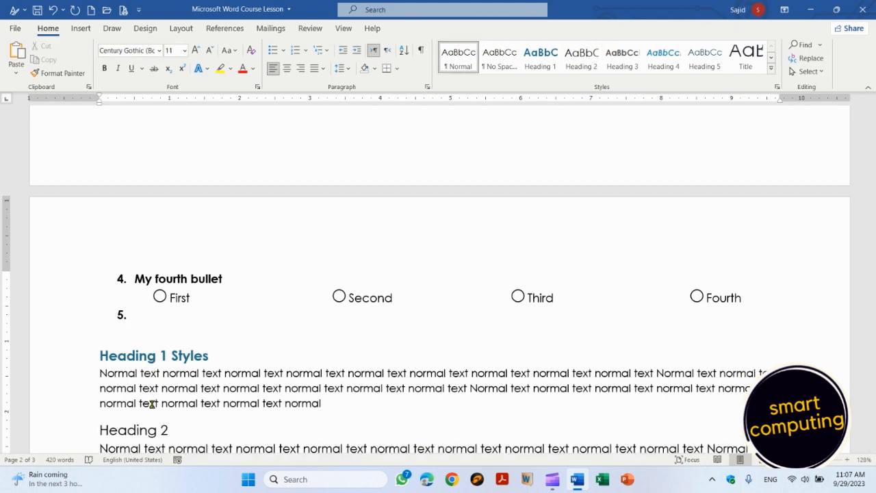
{"action": "scroll", "coordinate": [152, 404], "scroll_direction": "down", "scroll_amount": 5}
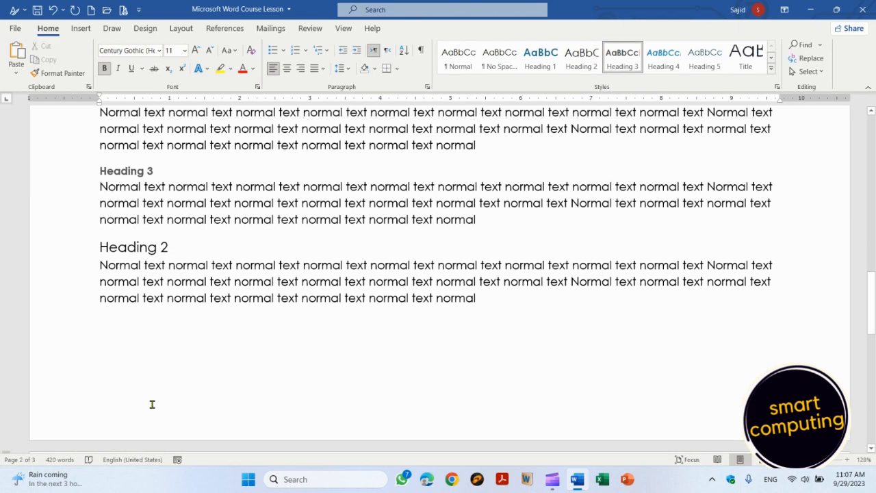
{"action": "scroll", "coordinate": [152, 404], "scroll_direction": "up", "scroll_amount": 5}
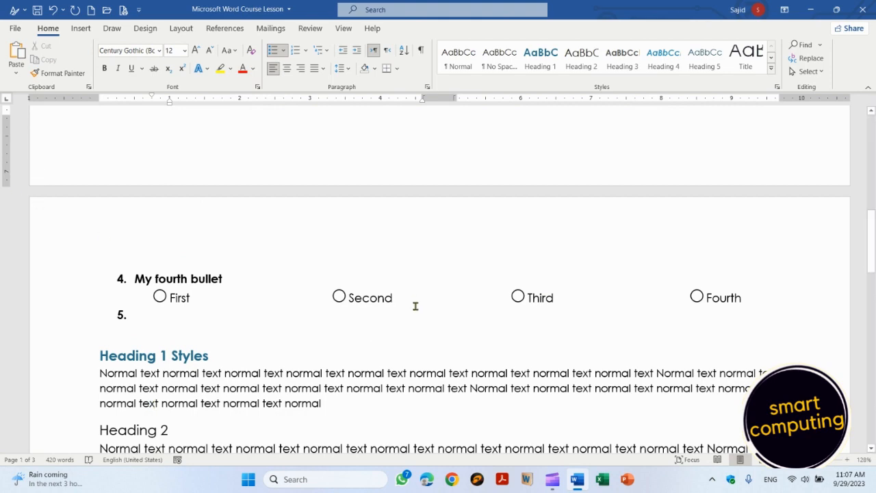
{"action": "scroll", "coordinate": [415, 306], "scroll_direction": "up", "scroll_amount": 10}
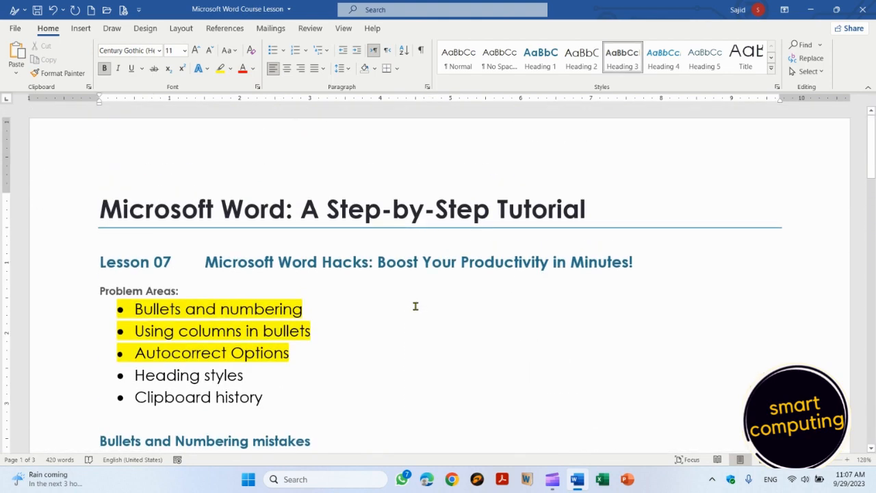
Step: Add a 'Table of Contents' line after 'Clipboard history' with an empty line below it
{"action": "left_click", "coordinate": [647, 266]}
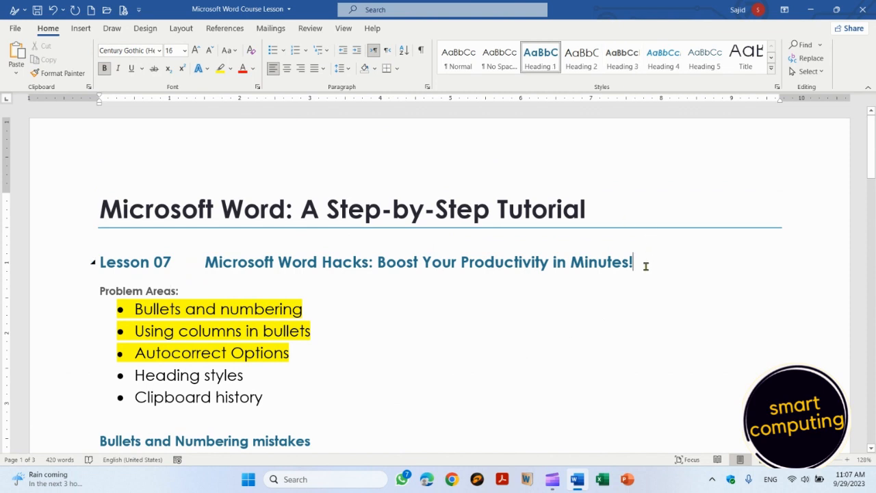
{"action": "left_click", "coordinate": [295, 399]}
{"action": "key", "text": "Return"}
{"action": "key", "text": "Return"}
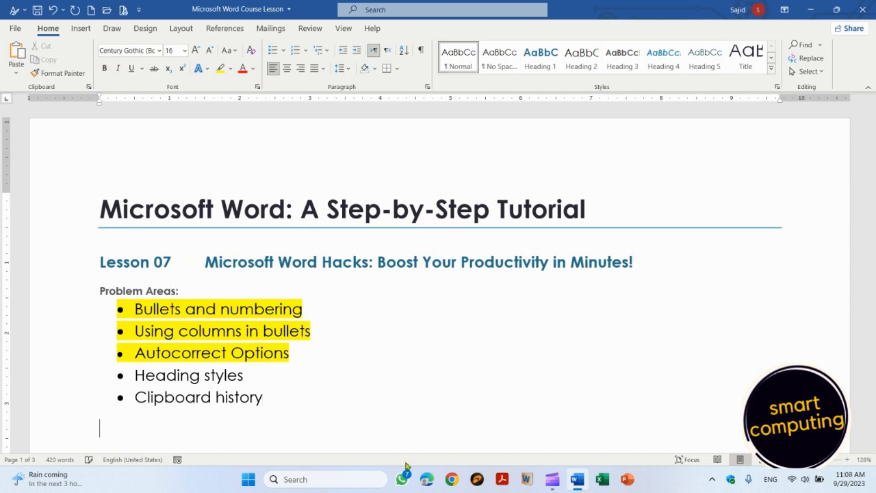
{"action": "type", "text": "Table of Contents"}
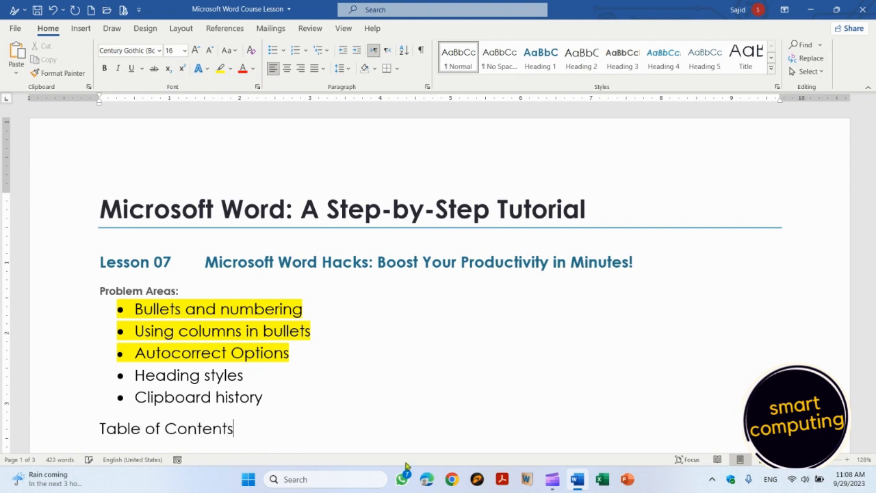
{"action": "key", "text": "Return"}
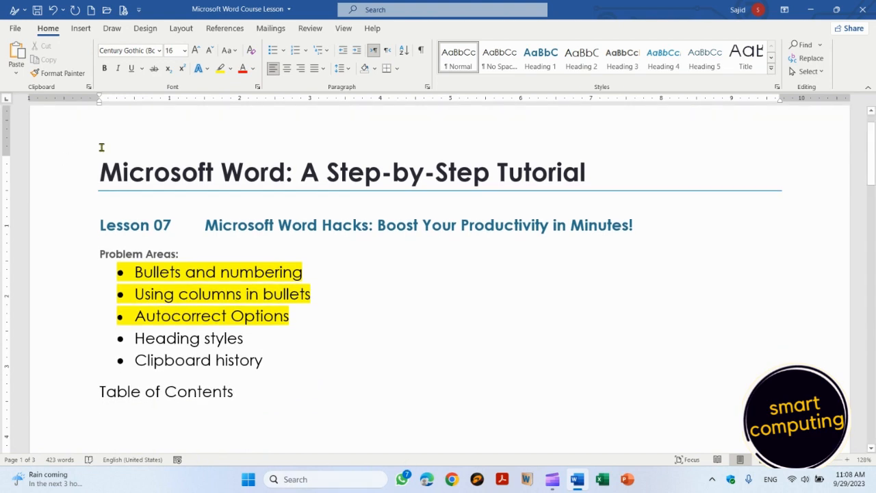
Step: Insert Automatic Table 1 from References and scroll through the new Contents list
{"action": "left_click", "coordinate": [225, 29]}
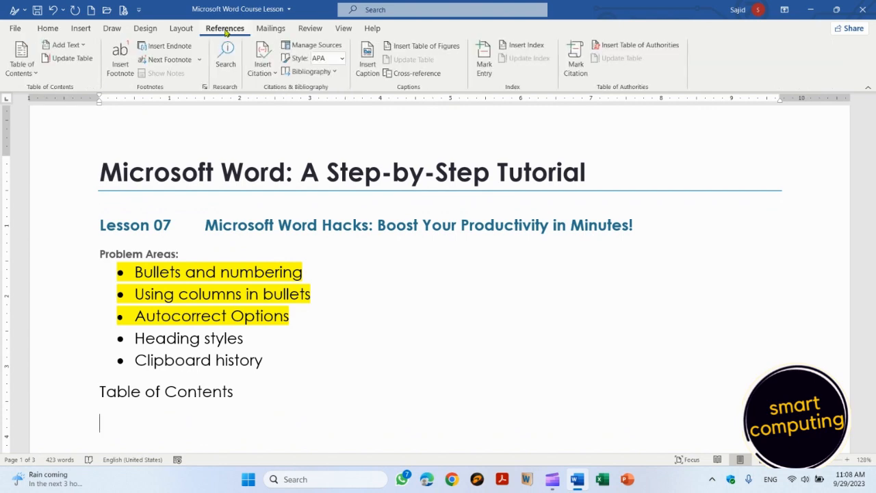
{"action": "left_click", "coordinate": [28, 71]}
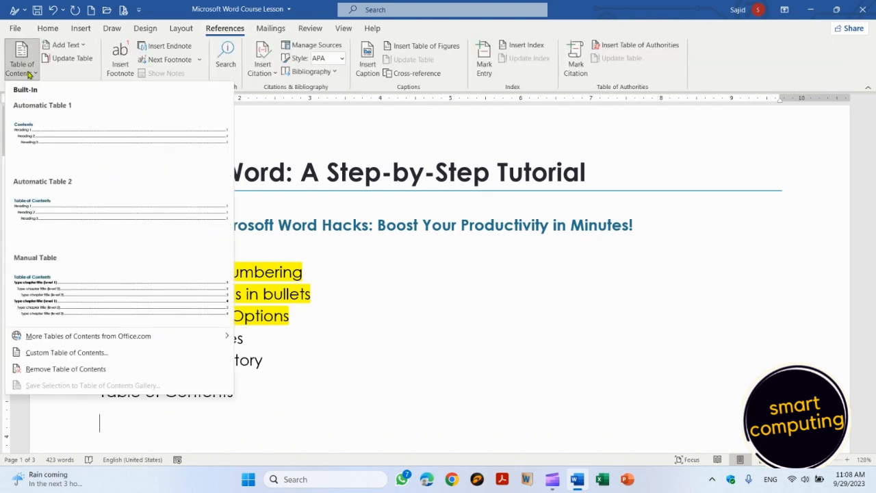
{"action": "left_click", "coordinate": [49, 130]}
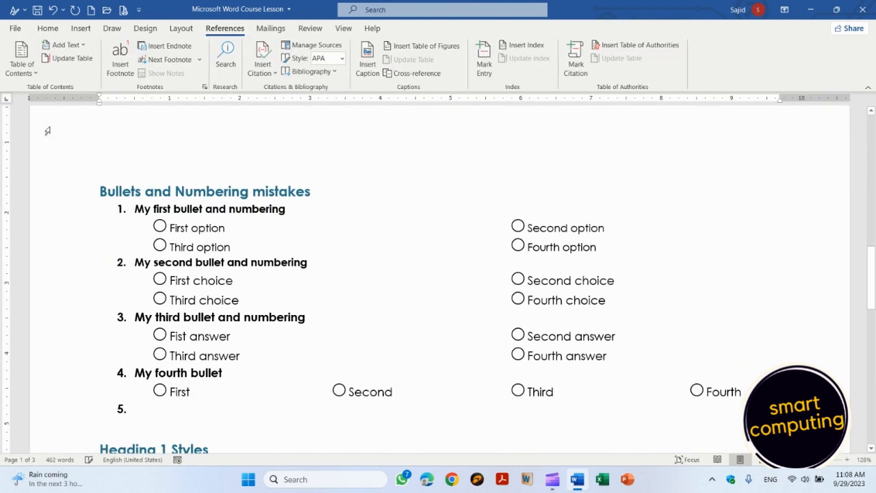
{"action": "left_click", "coordinate": [871, 112]}
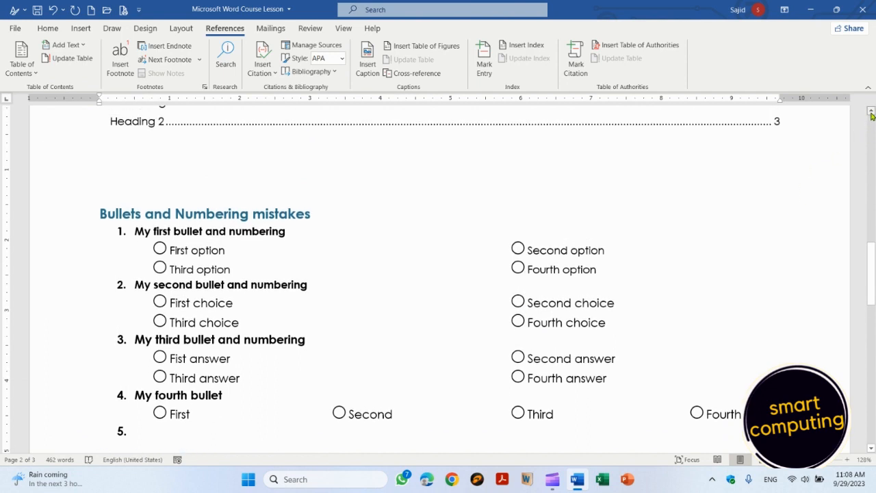
{"action": "left_click", "coordinate": [871, 112]}
{"action": "left_click", "coordinate": [871, 112]}
{"action": "left_click", "coordinate": [871, 111]}
{"action": "left_click", "coordinate": [870, 112]}
{"action": "left_click", "coordinate": [871, 112]}
{"action": "left_click", "coordinate": [871, 111]}
{"action": "left_click", "coordinate": [871, 112]}
{"action": "left_click", "coordinate": [870, 112]}
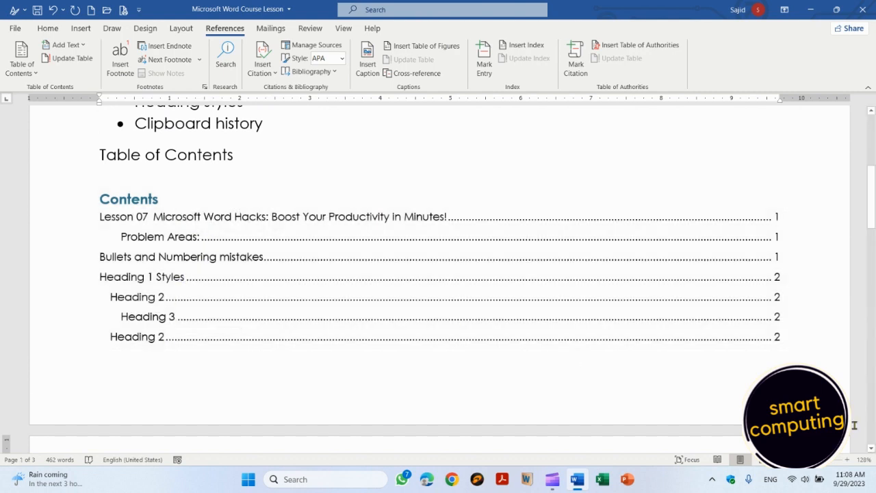
{"action": "left_click_drag", "start_coordinate": [869, 449], "coordinate": [869, 449]}
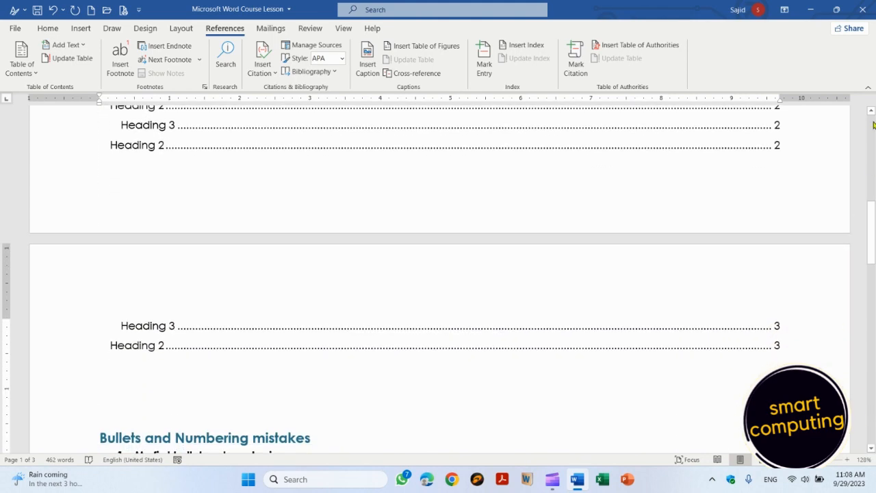
{"action": "left_click_drag", "start_coordinate": [871, 130], "coordinate": [871, 130]}
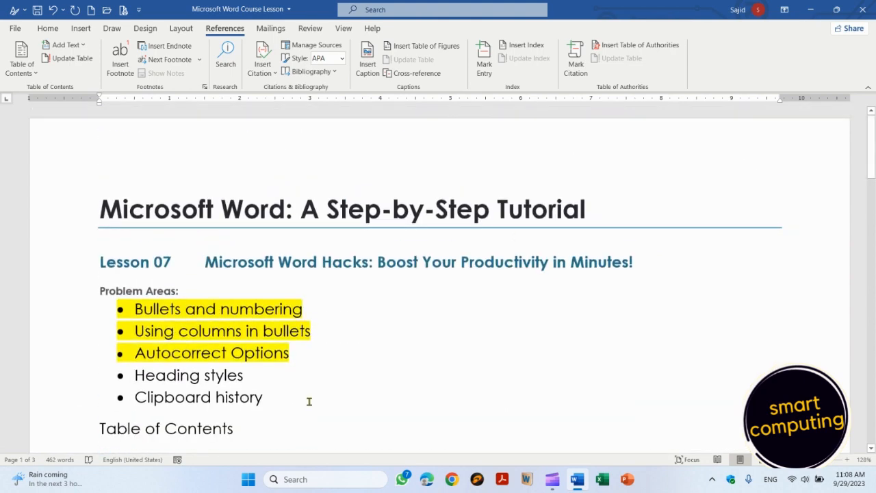
{"action": "left_click", "coordinate": [135, 309]}
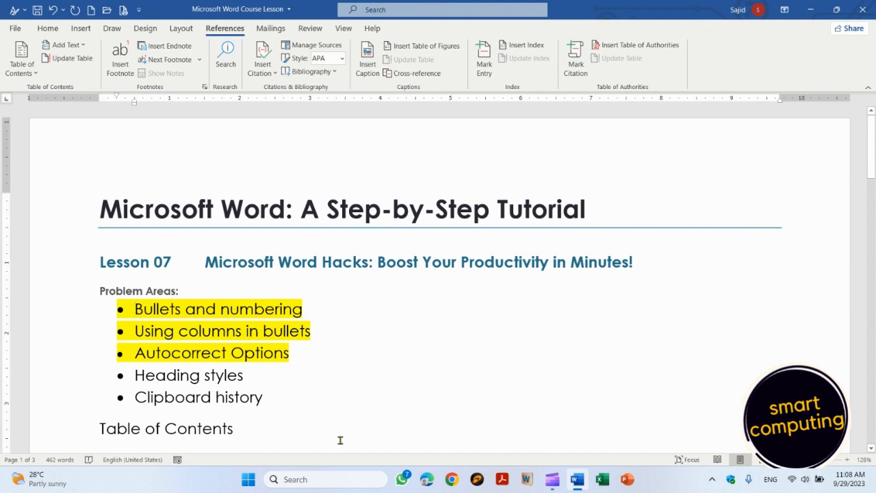
Step: Return to the Home tab and select the page-3 Heading 2 line plus the paragraph below
{"action": "left_click", "coordinate": [287, 421]}
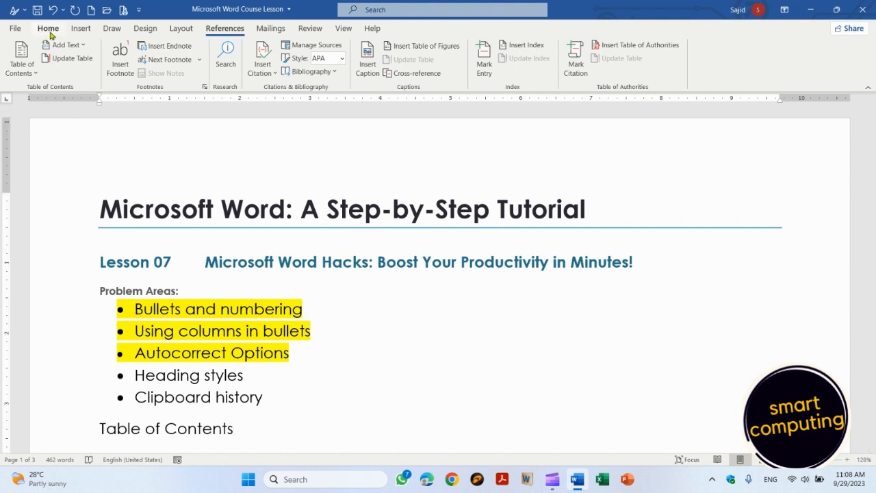
{"action": "left_click", "coordinate": [48, 30]}
{"action": "key", "text": "shift+Down"}
{"action": "key", "text": "shift+Down"}
{"action": "key", "text": "shift+Down"}
{"action": "key", "text": "shift+Down"}
{"action": "key", "text": "shift+Down"}
{"action": "key", "text": "shift+Down"}
{"action": "key", "text": "shift+Down"}
{"action": "key", "text": "shift+Down"}
{"action": "key", "text": "shift+Down"}
{"action": "key", "text": "shift+Down"}
{"action": "key", "text": "shift+Down"}
{"action": "key", "text": "shift+Down"}
{"action": "key", "text": "shift+Down"}
{"action": "key", "text": "shift+Down"}
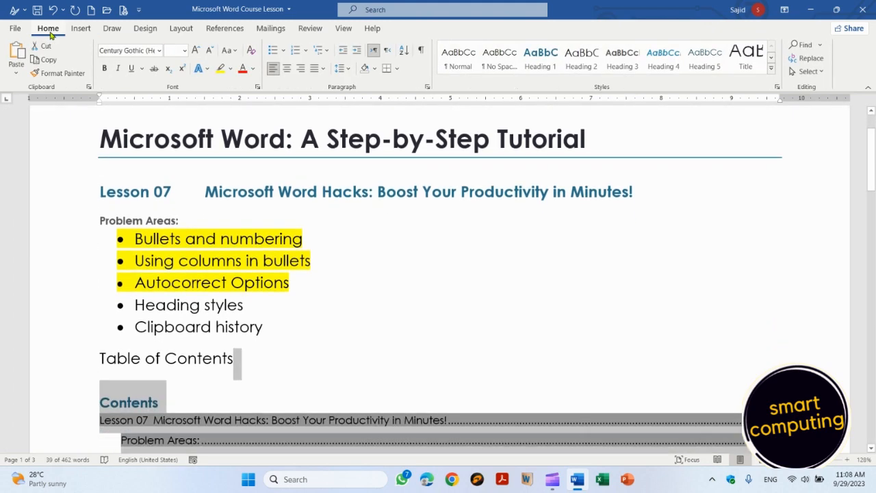
{"action": "key", "text": "shift+Down"}
{"action": "key", "text": "shift+Down"}
{"action": "key", "text": "shift+Down"}
{"action": "key", "text": "shift+Down"}
{"action": "key", "text": "shift+Down"}
{"action": "key", "text": "shift+Down"}
{"action": "key", "text": "shift+Down"}
{"action": "key", "text": "shift+Down"}
{"action": "key", "text": "shift+Down"}
{"action": "key", "text": "shift+Down"}
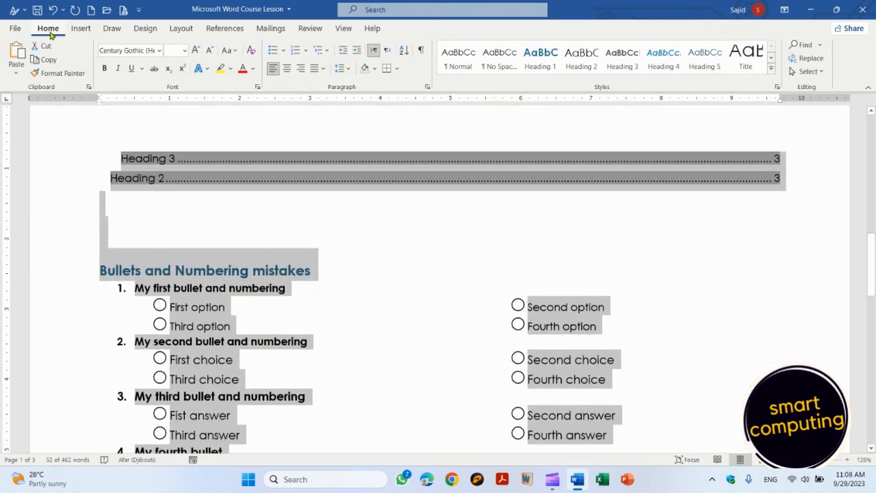
{"action": "key", "text": "Left"}
{"action": "key", "text": "Down"}
{"action": "key", "text": "Down"}
{"action": "key", "text": "Down"}
{"action": "key", "text": "Down"}
{"action": "key", "text": "Down"}
{"action": "key", "text": "Down"}
{"action": "key", "text": "Down"}
{"action": "key", "text": "Down"}
{"action": "key", "text": "Down"}
{"action": "key", "text": "Down"}
{"action": "key", "text": "Down"}
{"action": "key", "text": "Down"}
{"action": "key", "text": "Down"}
{"action": "key", "text": "Down"}
{"action": "key", "text": "Down"}
{"action": "key", "text": "Down"}
{"action": "key", "text": "Down"}
{"action": "key", "text": "Down"}
{"action": "key", "text": "Down"}
{"action": "key", "text": "Down"}
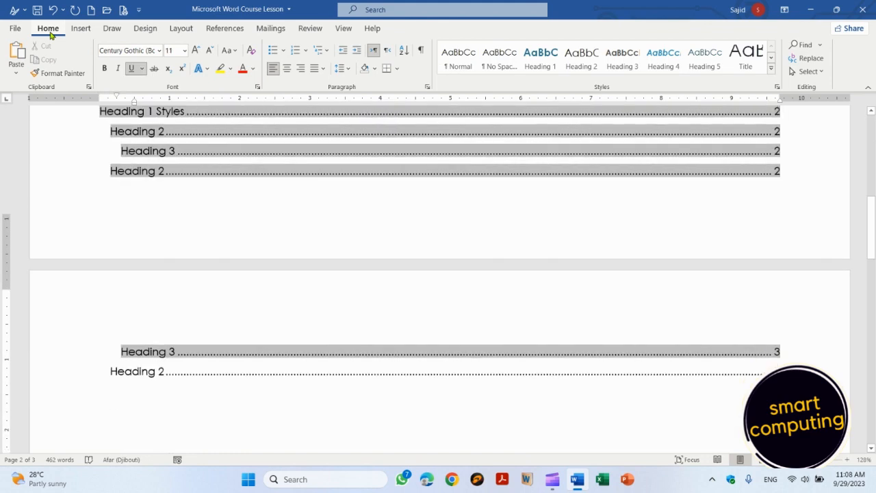
{"action": "key", "text": "Up"}
{"action": "key", "text": "Up"}
{"action": "key", "text": "Left"}
{"action": "key", "text": "Left"}
{"action": "key", "text": "Left"}
{"action": "key", "text": "Left"}
{"action": "key", "text": "Left"}
{"action": "key", "text": "Left"}
{"action": "key", "text": "Left"}
{"action": "key", "text": "Left"}
{"action": "key", "text": "Left"}
{"action": "key", "text": "shift+End"}
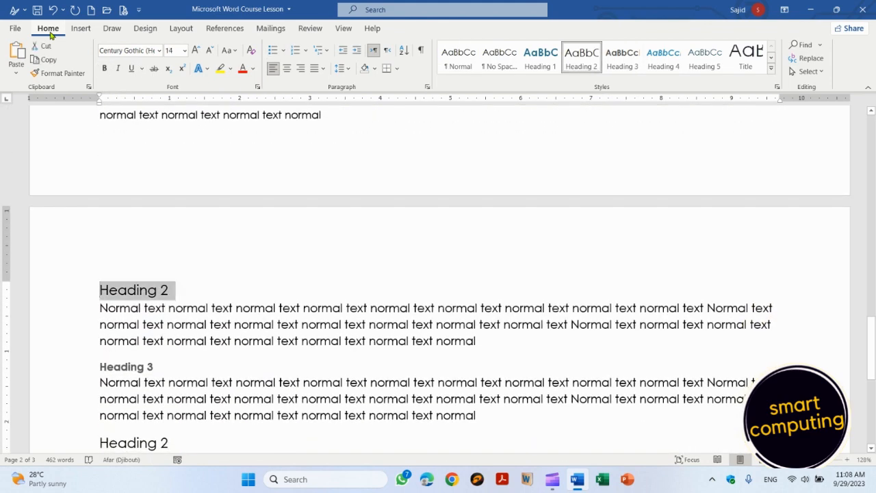
{"action": "key", "text": "shift+Down"}
{"action": "key", "text": "shift+Down"}
{"action": "key", "text": "shift+Down"}
{"action": "key", "text": "shift+Down"}
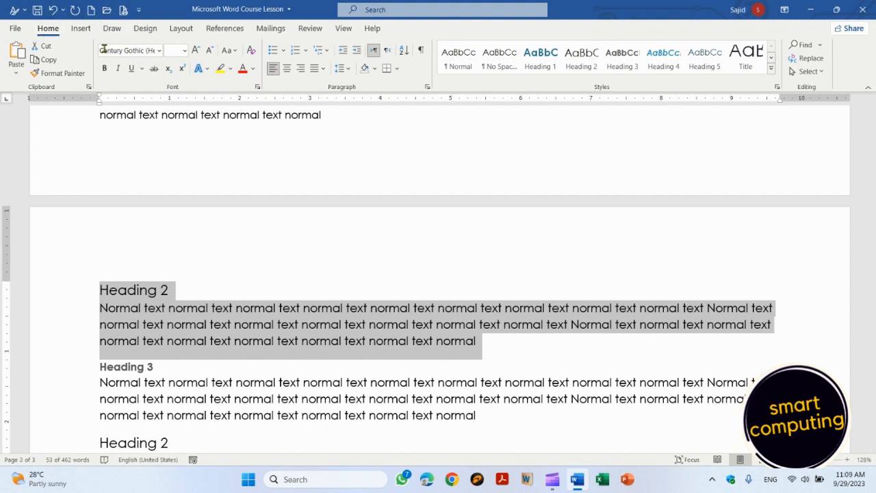
Step: Paste the Heading 2 item from the Clipboard pane over the selection, then close the pane
{"action": "left_click", "coordinate": [89, 88]}
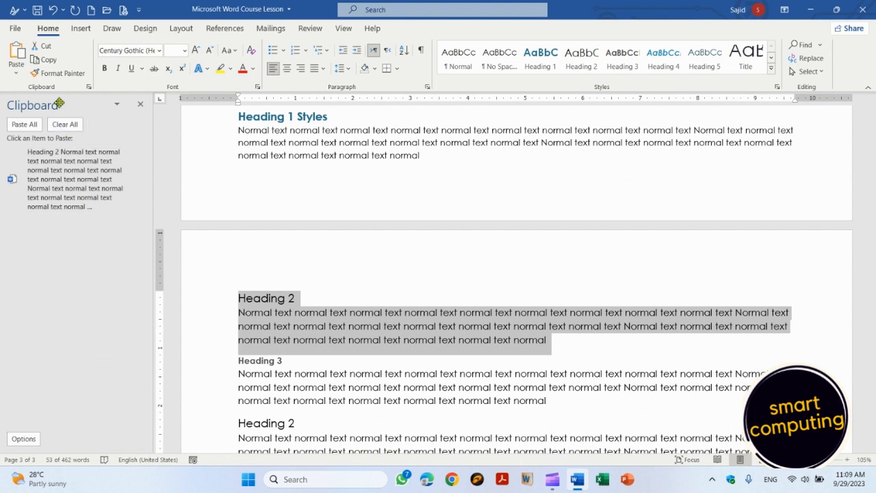
{"action": "left_click", "coordinate": [52, 179]}
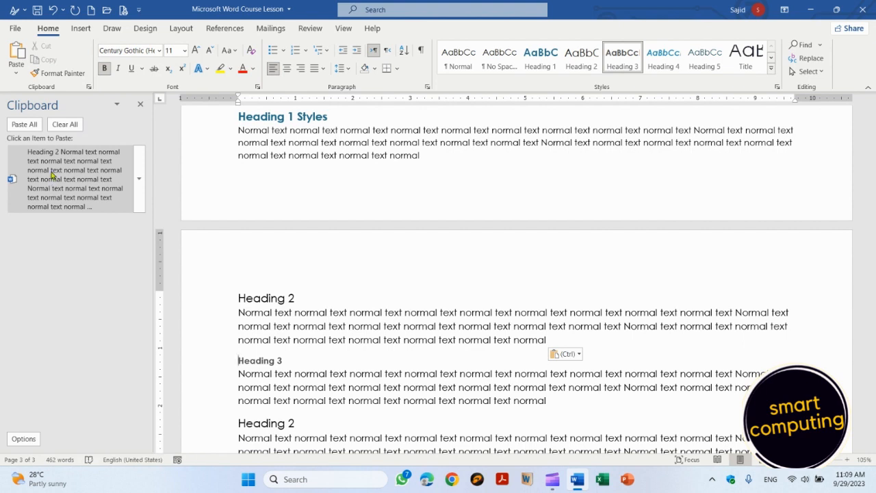
{"action": "left_click", "coordinate": [142, 105]}
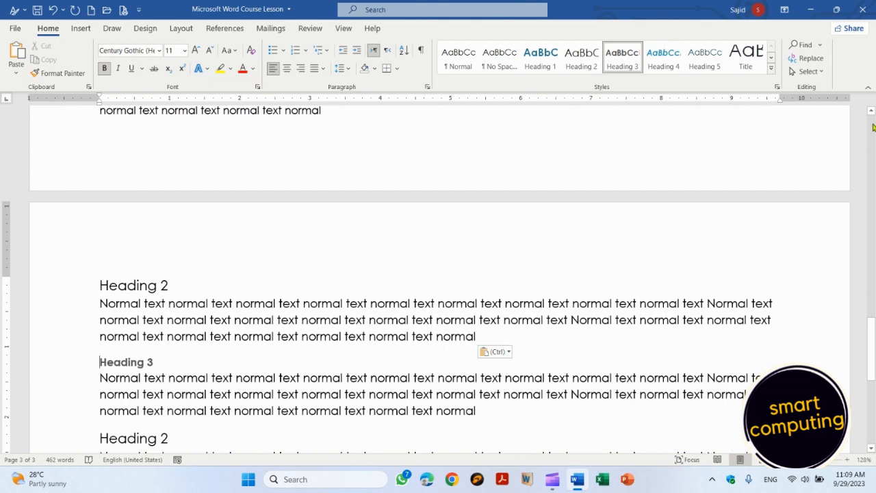
{"action": "left_click", "coordinate": [873, 127]}
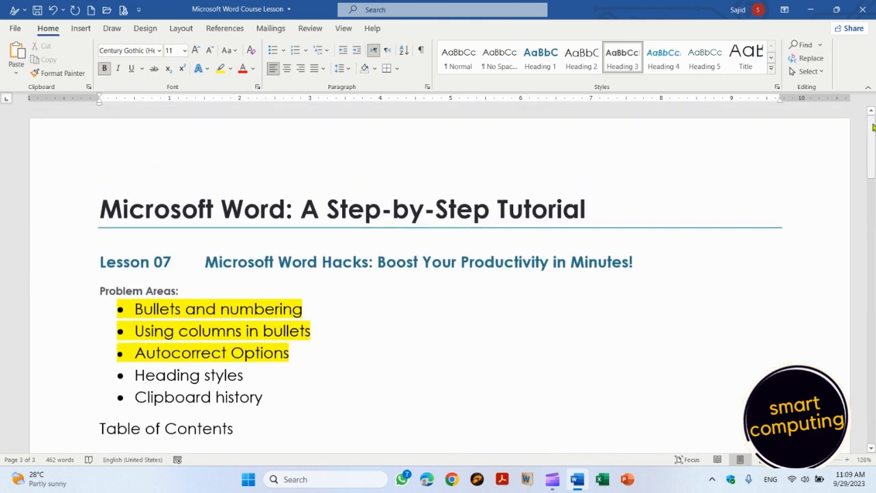